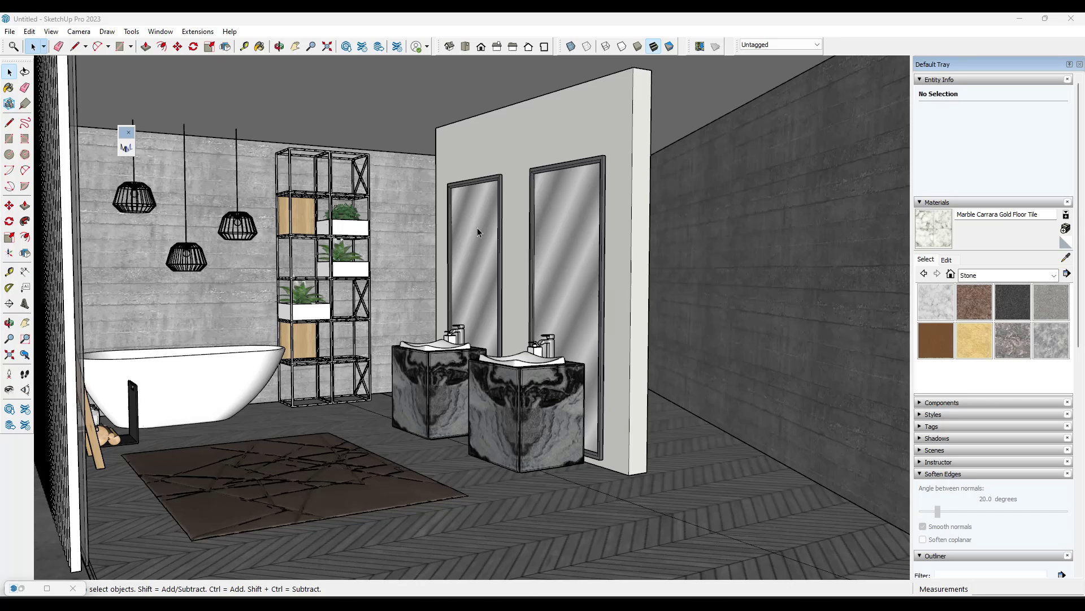
Look at the bathroom in 3D Warehouse, then test-paint a surface Granite Brown and undo it
{"action": "left_click", "coordinate": [346, 46]}
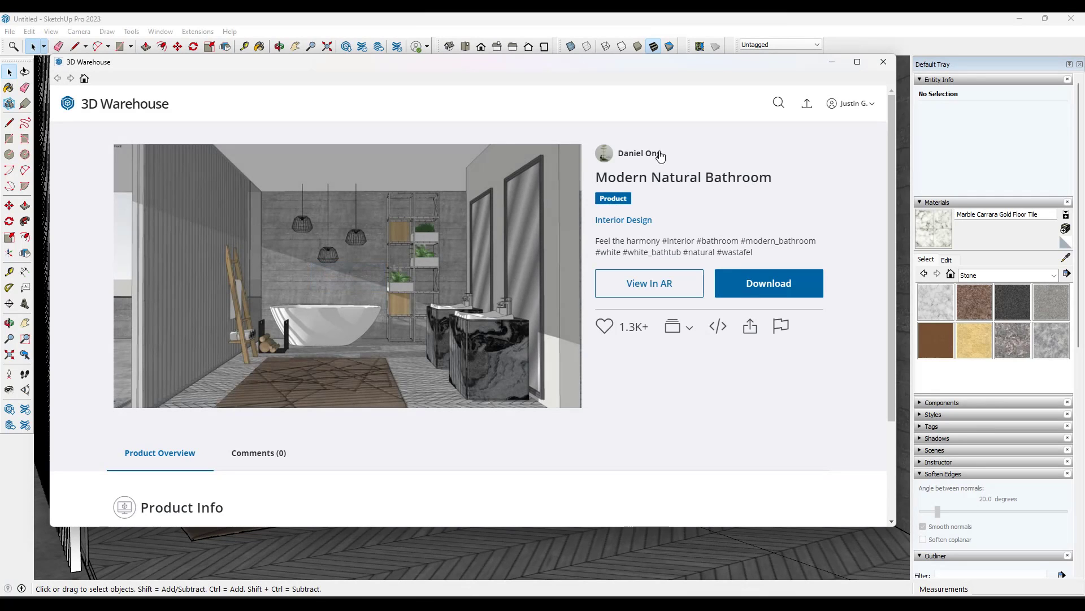
{"action": "left_click", "coordinate": [884, 62]}
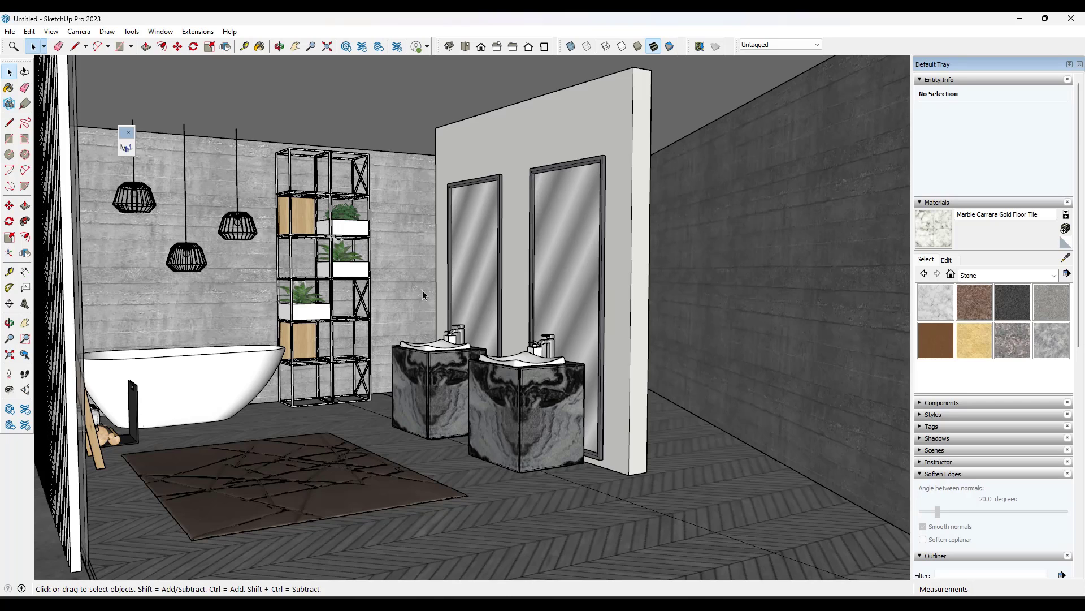
{"action": "middle_click_drag", "start_coordinate": [423, 290], "coordinate": [412, 293]}
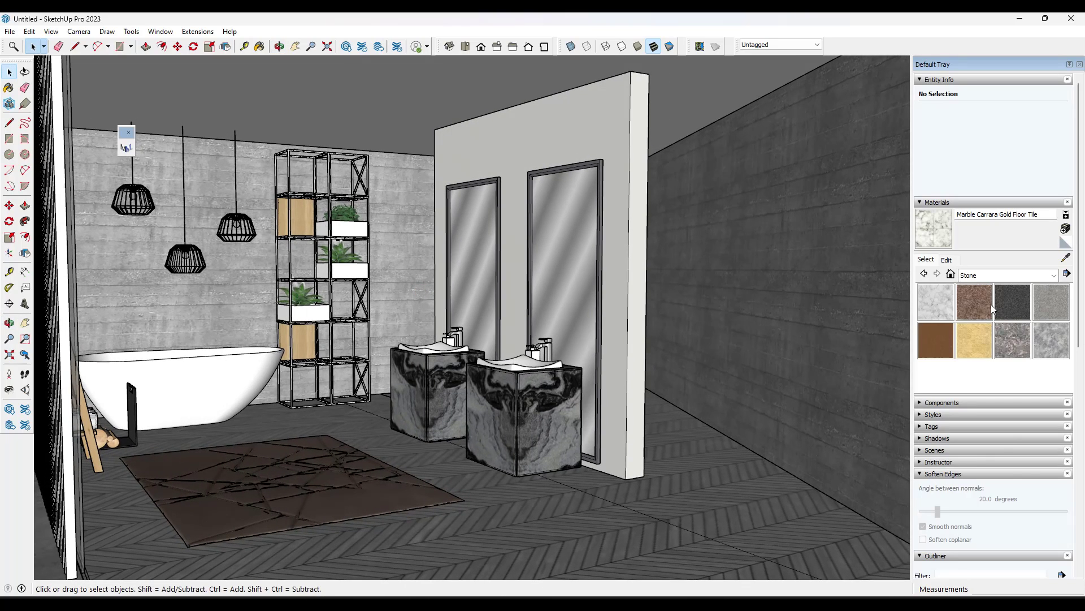
{"action": "left_click", "coordinate": [965, 300]}
{"action": "left_click", "coordinate": [557, 419]}
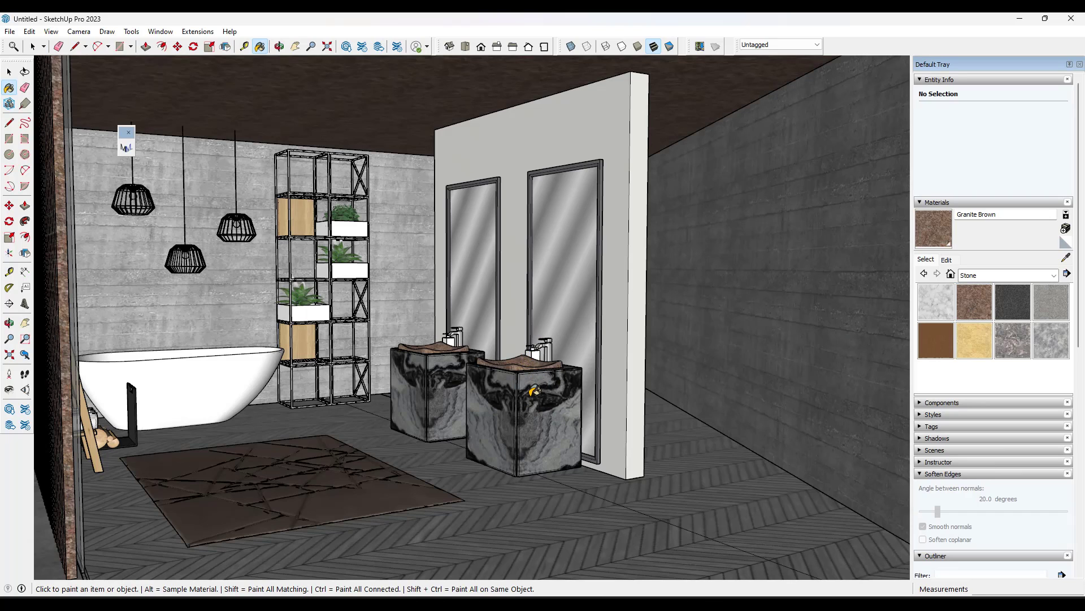
{"action": "key", "text": "ctrl+z"}
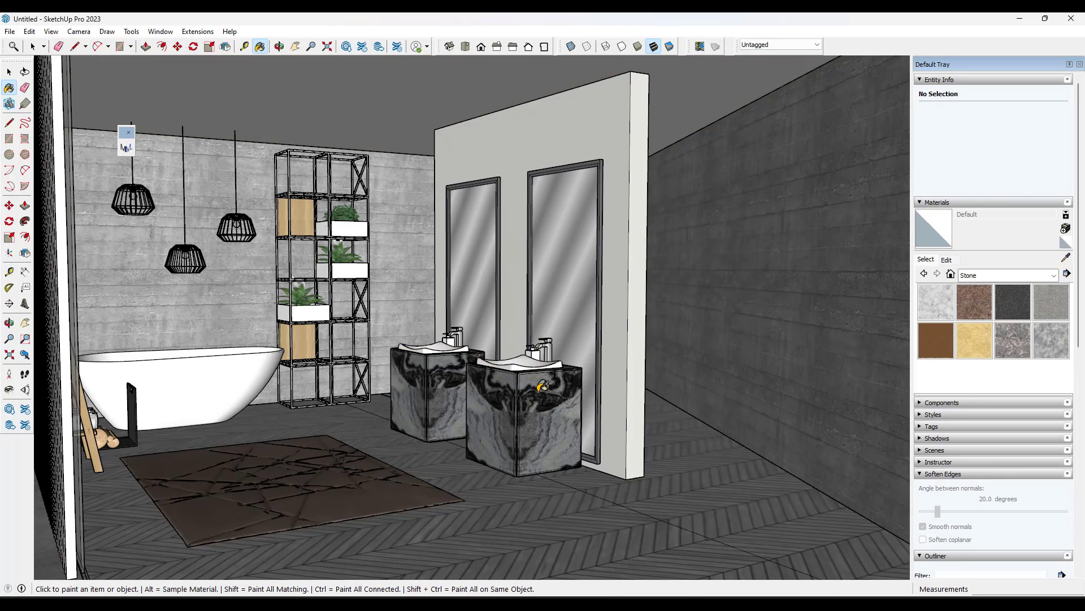
Drill into the vanity group and its nested vanity components, then exit editing
{"action": "scroll", "coordinate": [509, 382], "scroll_direction": "up", "scroll_amount": 3}
{"action": "key", "text": "space"}
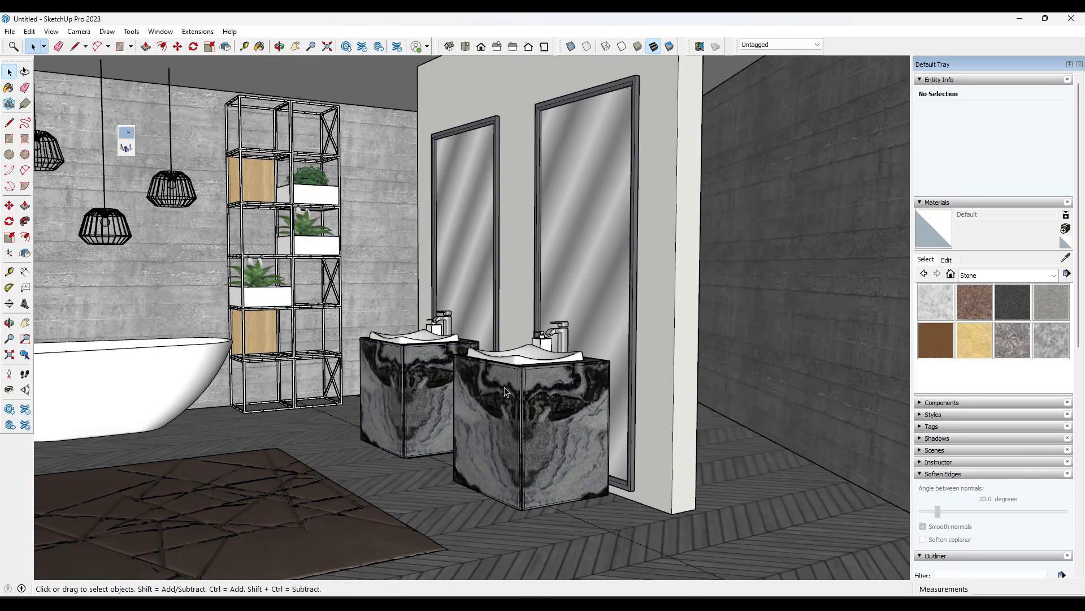
{"action": "left_click", "coordinate": [501, 398]}
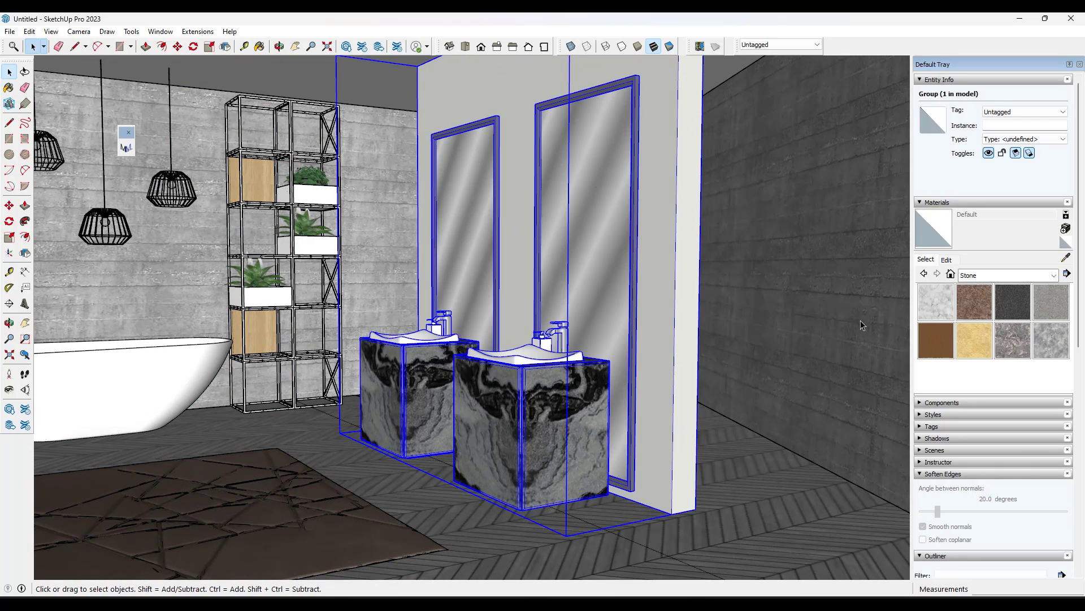
{"action": "double_click", "coordinate": [544, 424]}
{"action": "left_click", "coordinate": [557, 418]}
{"action": "double_click", "coordinate": [561, 415]}
{"action": "left_click", "coordinate": [562, 414]}
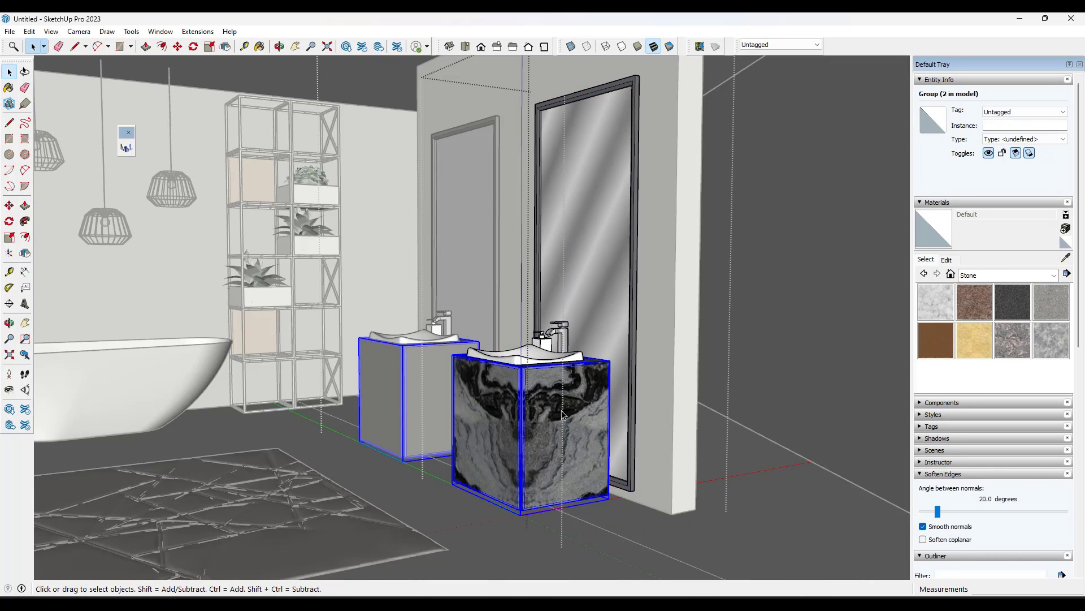
{"action": "double_click", "coordinate": [562, 414]}
{"action": "left_click", "coordinate": [561, 414]}
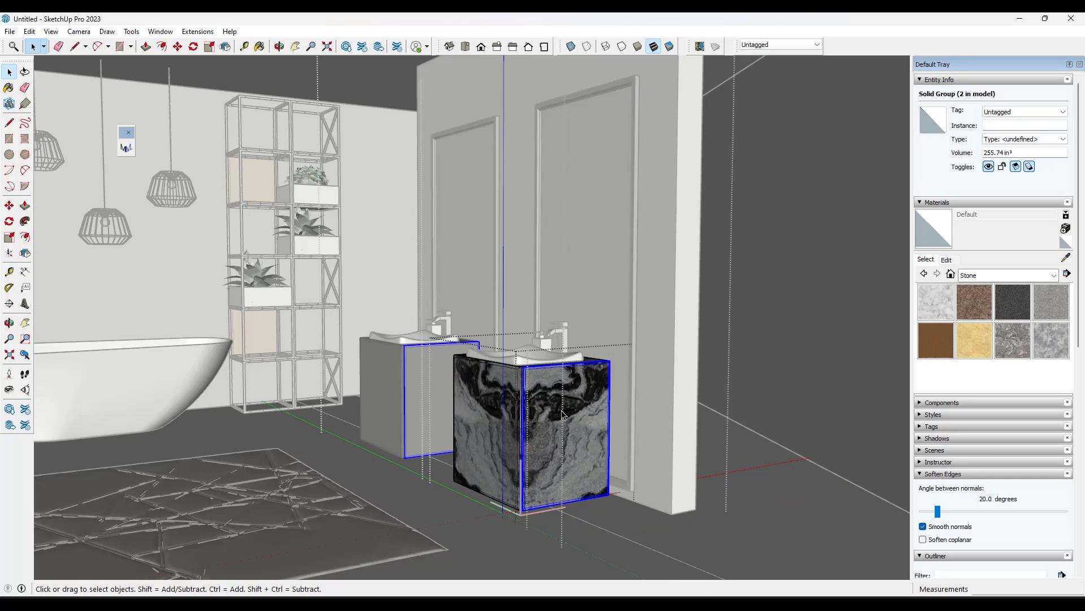
{"action": "key", "text": "Escape"}
{"action": "key", "text": "Escape"}
Visit the Material Modes checkout page, then return to its product page
{"action": "scroll", "coordinate": [560, 384], "scroll_direction": "down", "scroll_amount": 3}
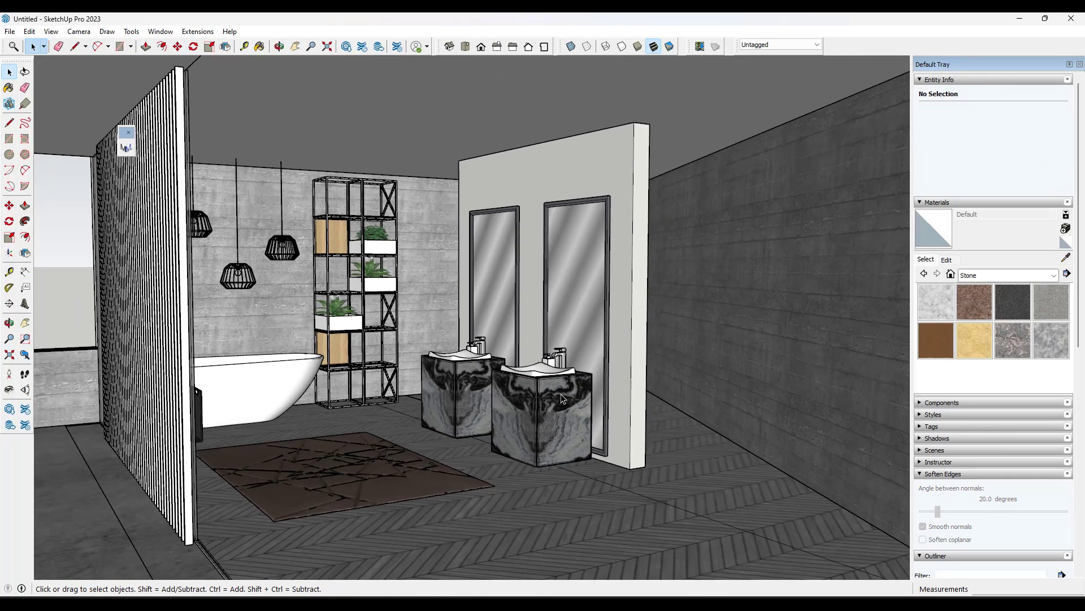
{"action": "middle_click_drag", "start_coordinate": [559, 356], "coordinate": [564, 350]}
{"action": "scroll", "coordinate": [560, 350], "scroll_direction": "down", "scroll_amount": 3}
{"action": "key", "text": "space"}
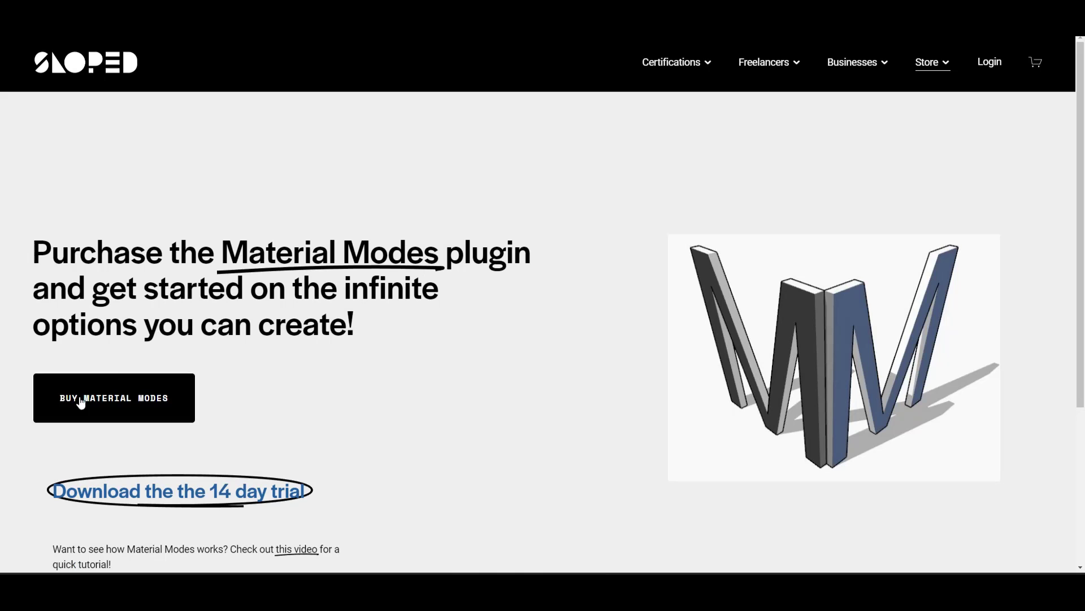
{"action": "scroll", "coordinate": [193, 404], "scroll_direction": "down", "scroll_amount": 1}
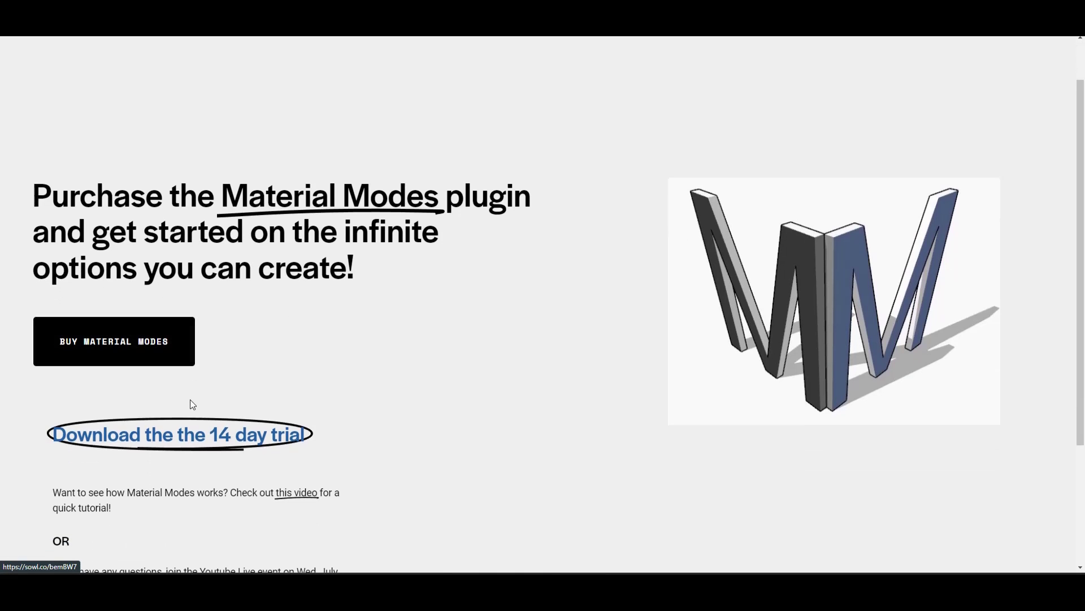
{"action": "right_click", "coordinate": [119, 336]}
{"action": "left_click", "coordinate": [156, 352]}
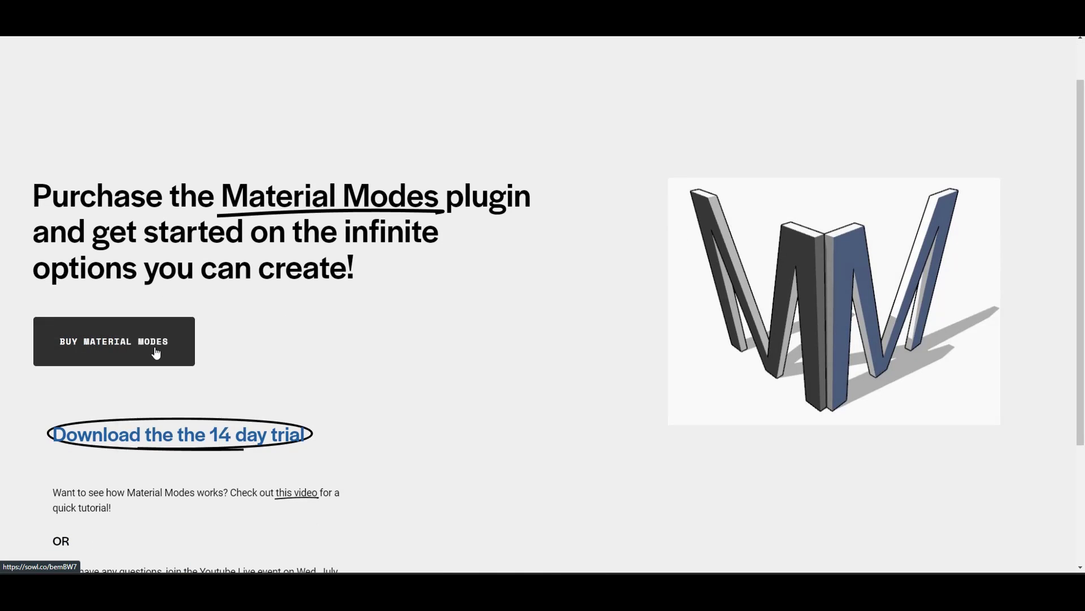
{"action": "left_click", "coordinate": [156, 353]}
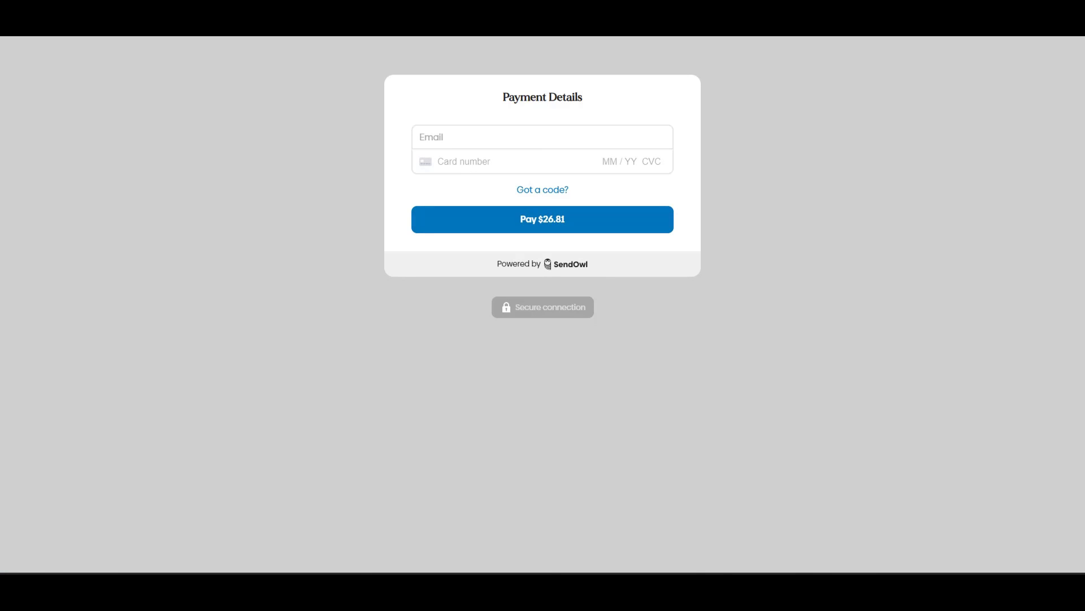
{"action": "key", "text": "alt+Left"}
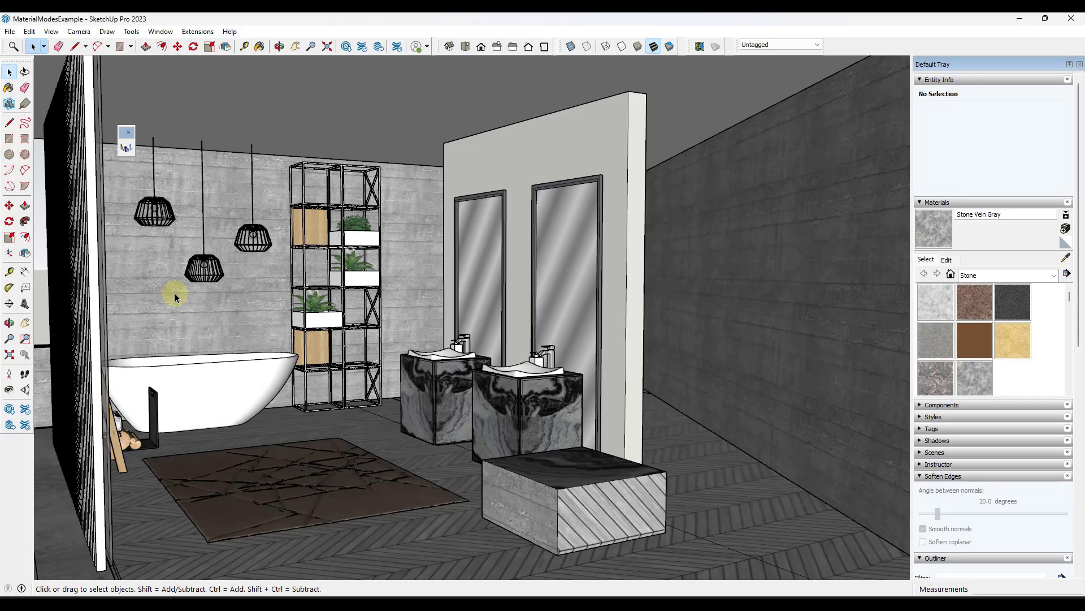
Delete the Base Colors mode and enter 'Base Material Scheme' as the new mode name
{"action": "left_click", "coordinate": [125, 149]}
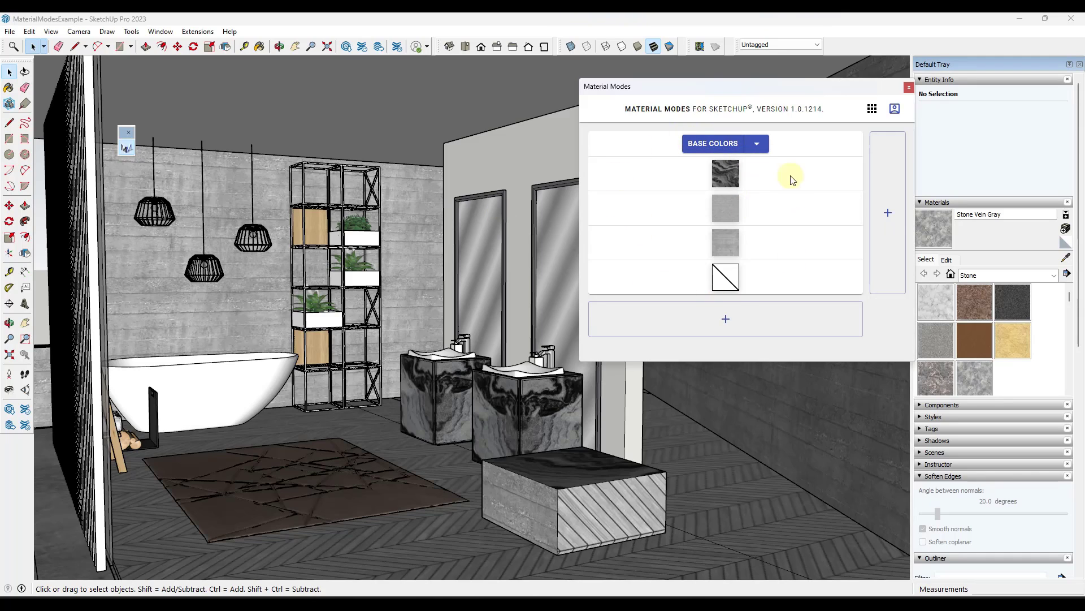
{"action": "left_click", "coordinate": [757, 145]}
{"action": "left_click", "coordinate": [723, 198]}
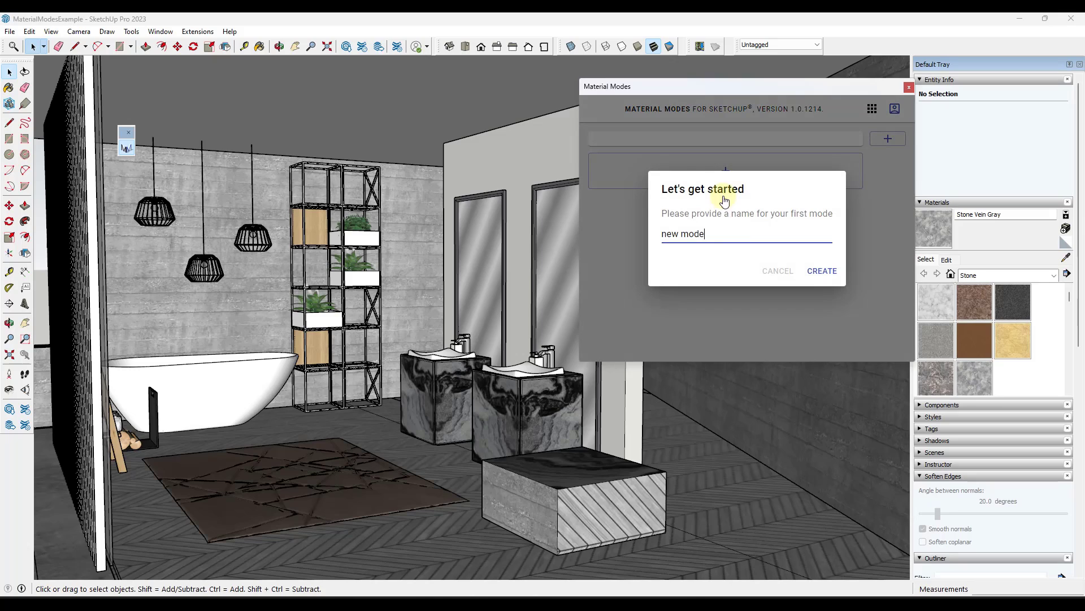
{"action": "left_click_drag", "start_coordinate": [730, 234], "coordinate": [608, 255]}
{"action": "type", "text": "Base Material Scheme"}
Create the Base Material Scheme mode and assign Material4 to its first slot
{"action": "left_click", "coordinate": [821, 271]}
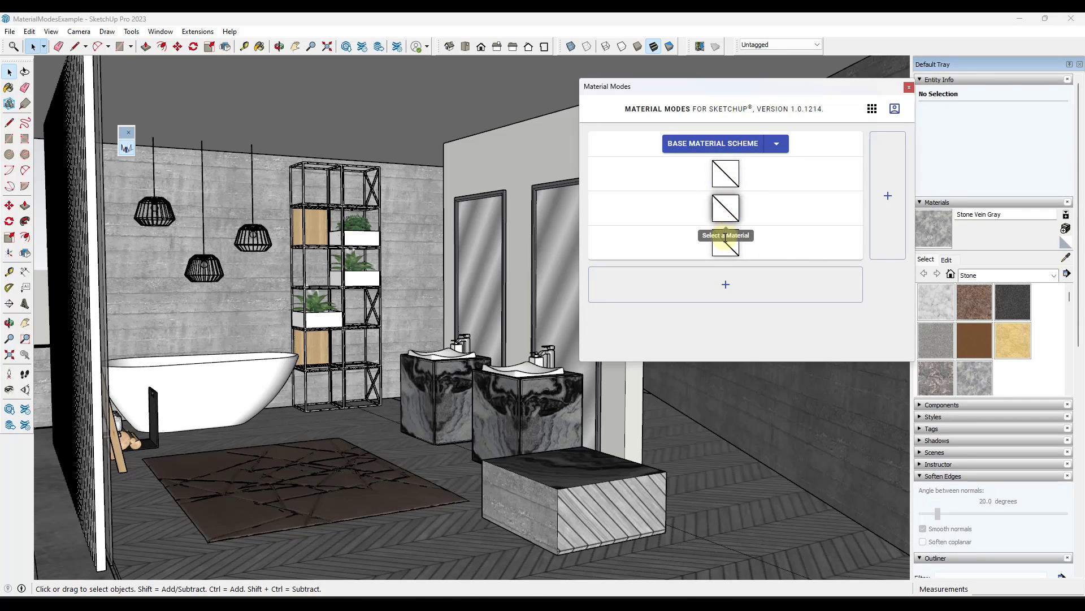
{"action": "left_click", "coordinate": [728, 179]}
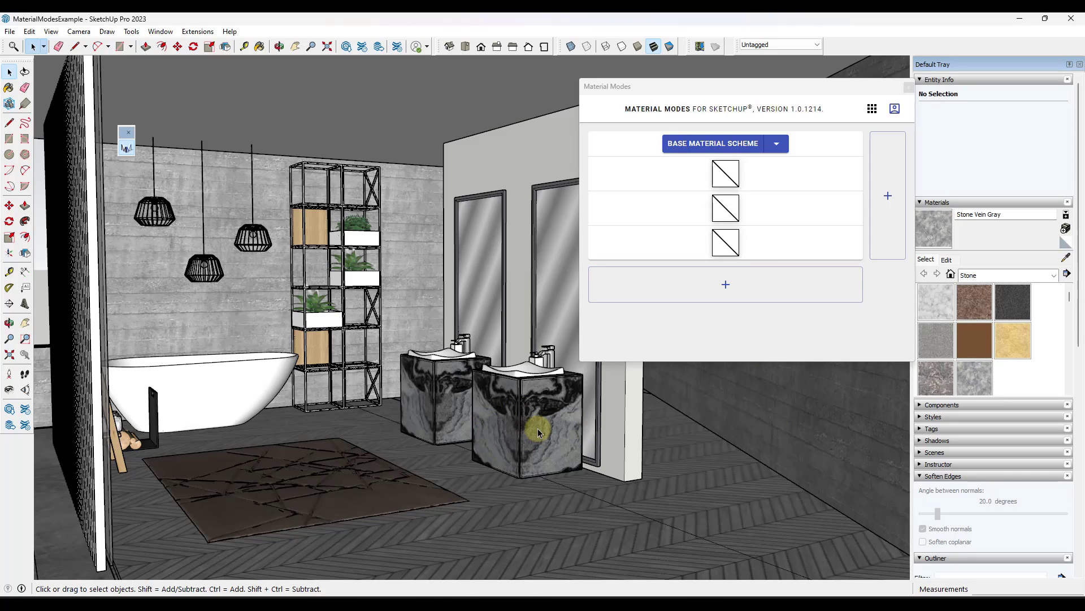
{"action": "left_click", "coordinate": [724, 176]}
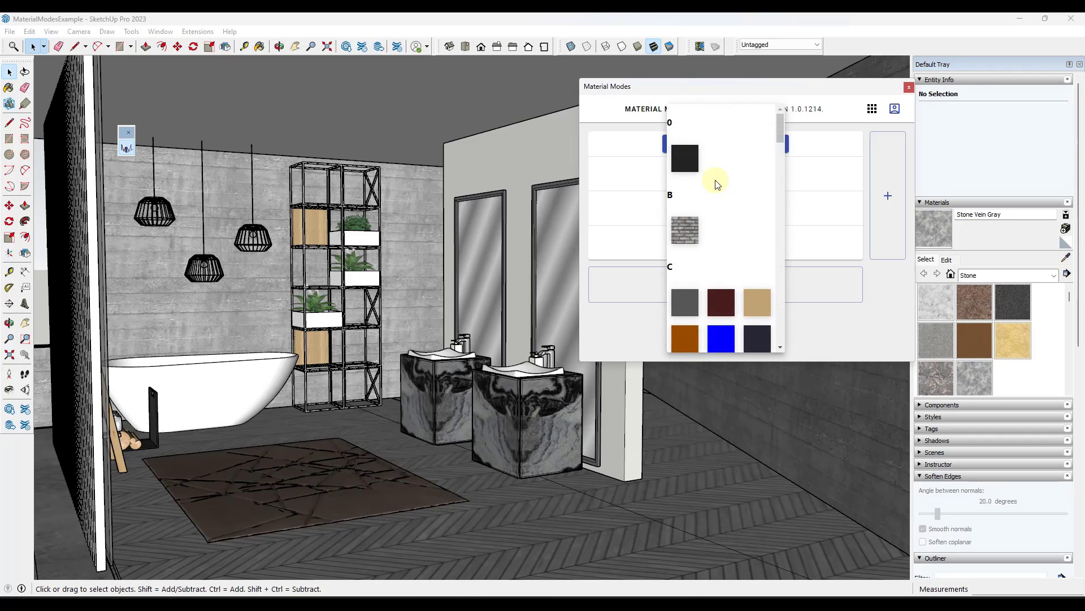
{"action": "scroll", "coordinate": [718, 267], "scroll_direction": "down", "scroll_amount": 5}
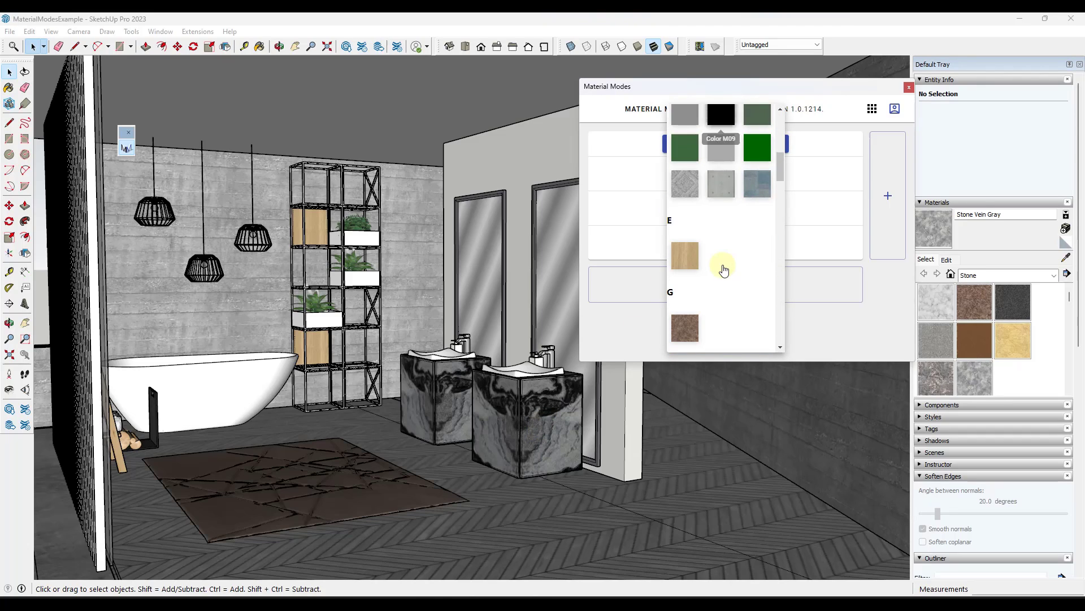
{"action": "scroll", "coordinate": [722, 264], "scroll_direction": "down", "scroll_amount": 4}
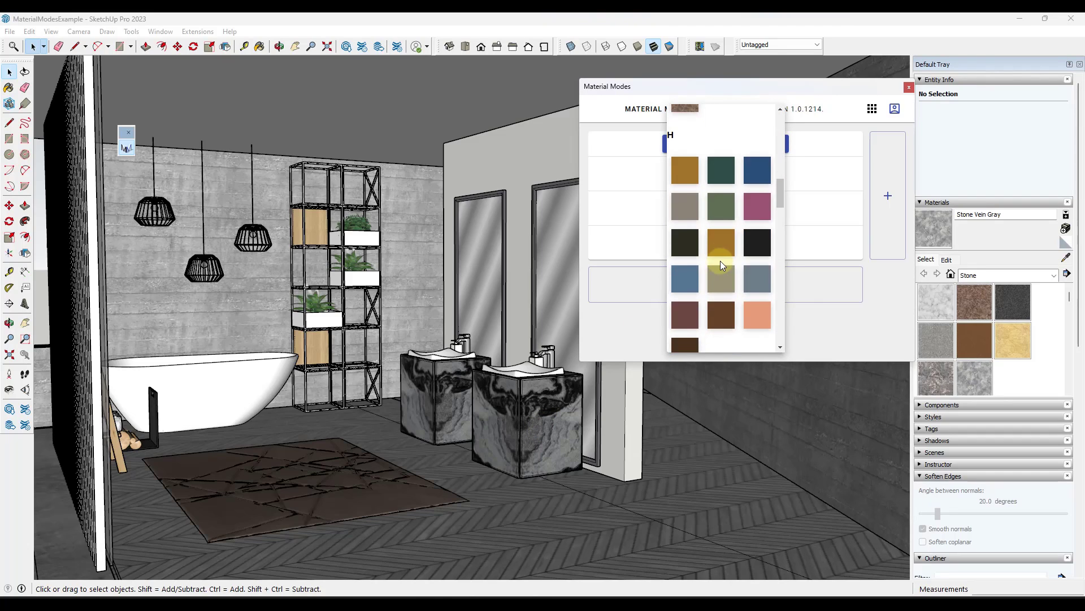
{"action": "scroll", "coordinate": [723, 271], "scroll_direction": "down", "scroll_amount": 8}
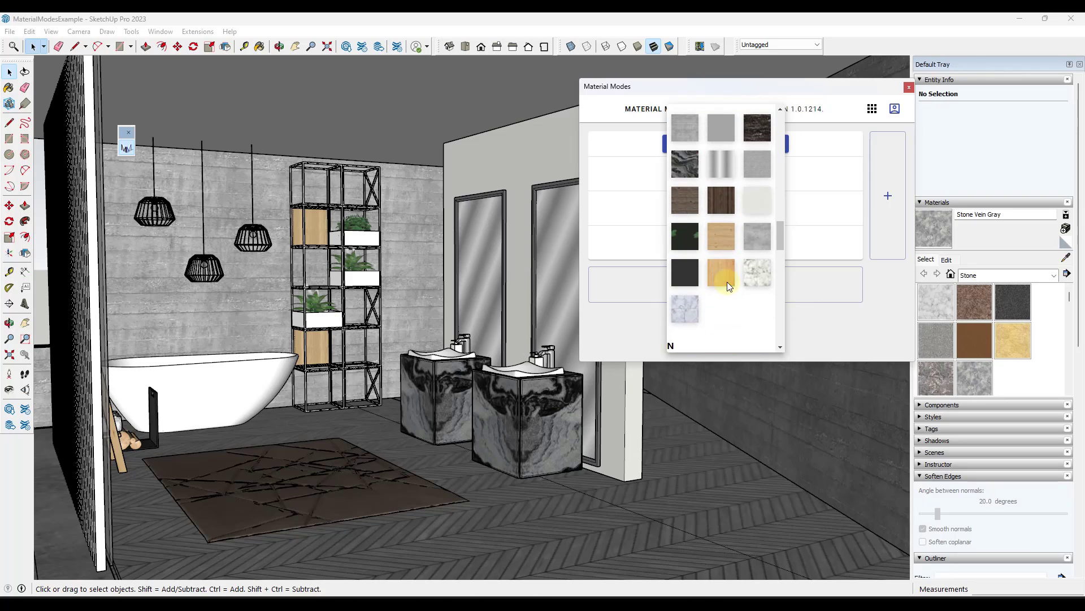
{"action": "scroll", "coordinate": [721, 286], "scroll_direction": "down", "scroll_amount": 1}
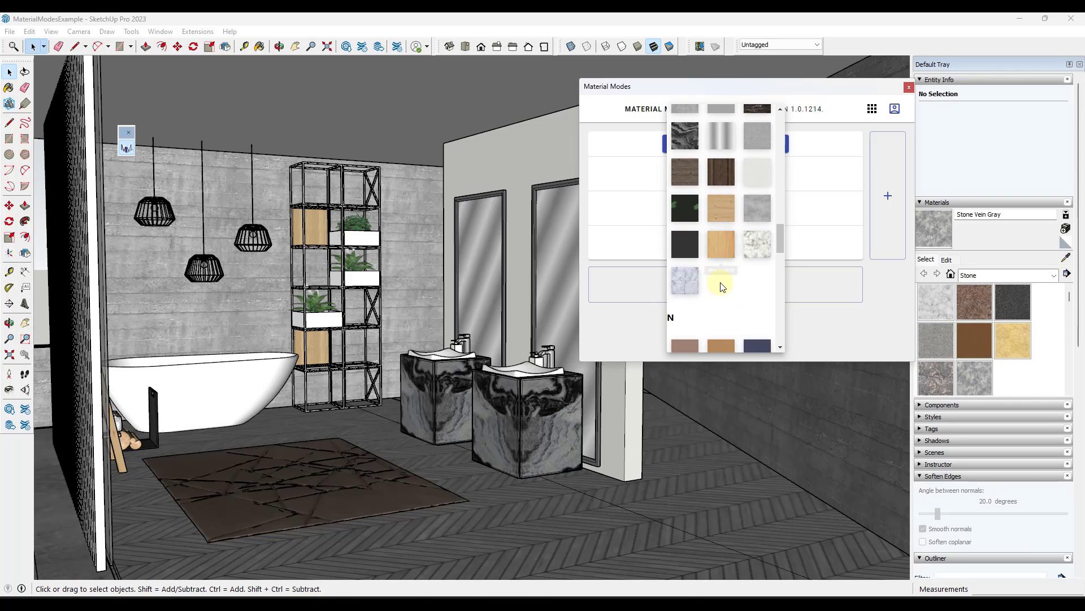
{"action": "scroll", "coordinate": [721, 284], "scroll_direction": "up", "scroll_amount": 2}
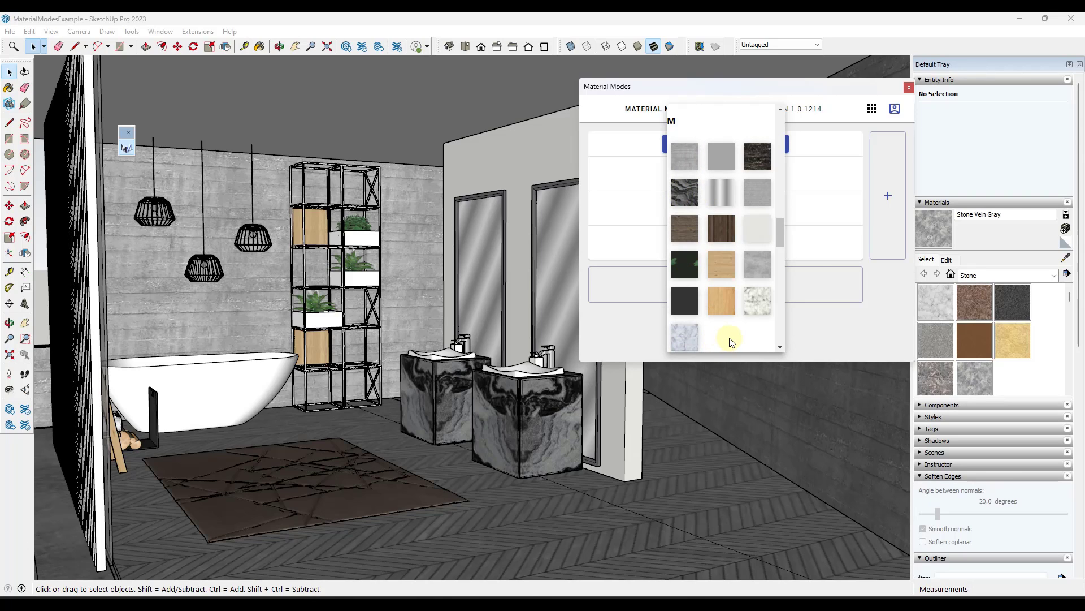
{"action": "left_click", "coordinate": [685, 195]}
Bring up the material picker for the next slot, scrolled to the M materials
{"action": "left_click", "coordinate": [721, 232]}
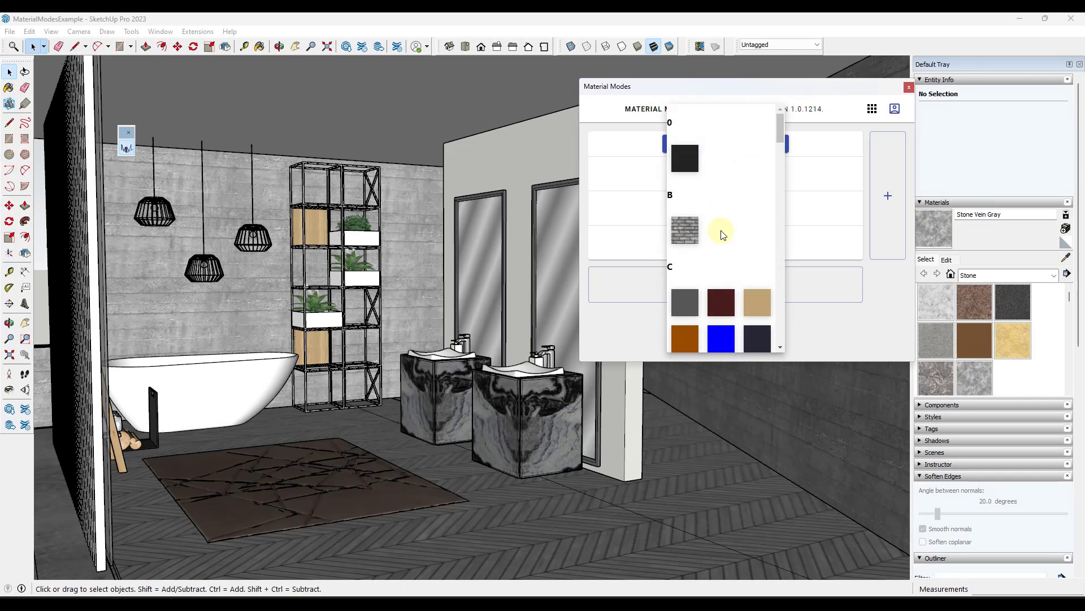
{"action": "scroll", "coordinate": [723, 243], "scroll_direction": "down", "scroll_amount": 12}
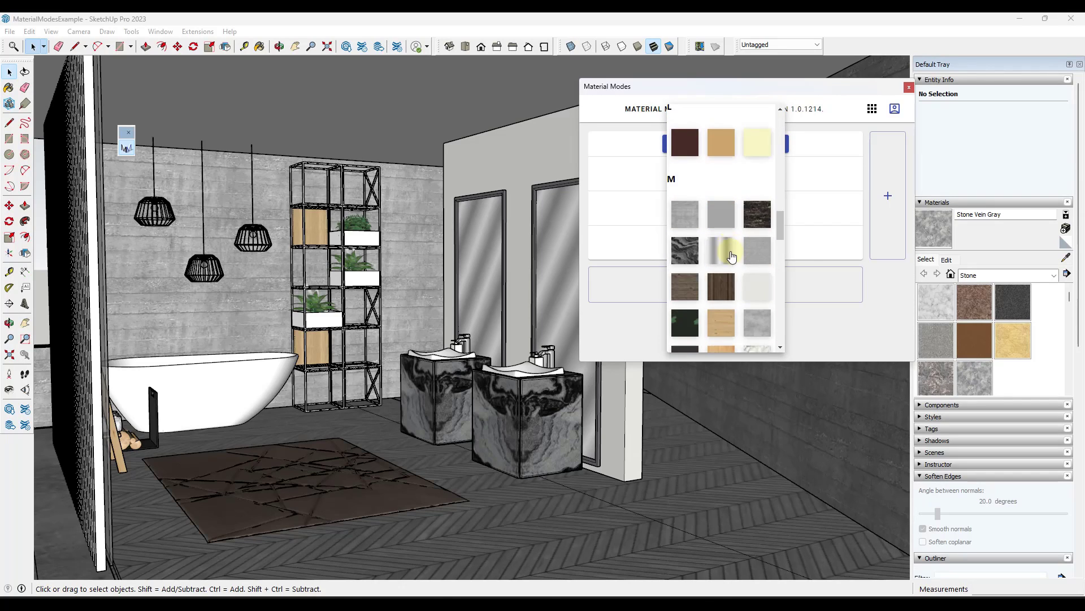
{"action": "scroll", "coordinate": [730, 249], "scroll_direction": "down", "scroll_amount": 3}
{"action": "scroll", "coordinate": [722, 265], "scroll_direction": "up", "scroll_amount": 2}
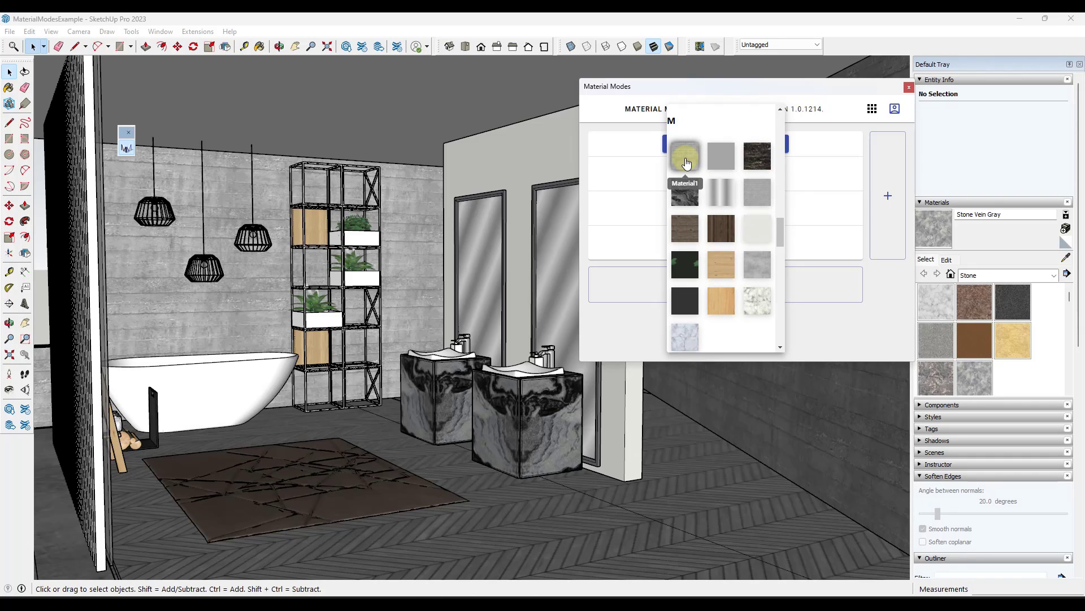
Put Material1 in slot two and grey stone Material5 in slot three, and add an empty fourth row
{"action": "left_click", "coordinate": [685, 163]}
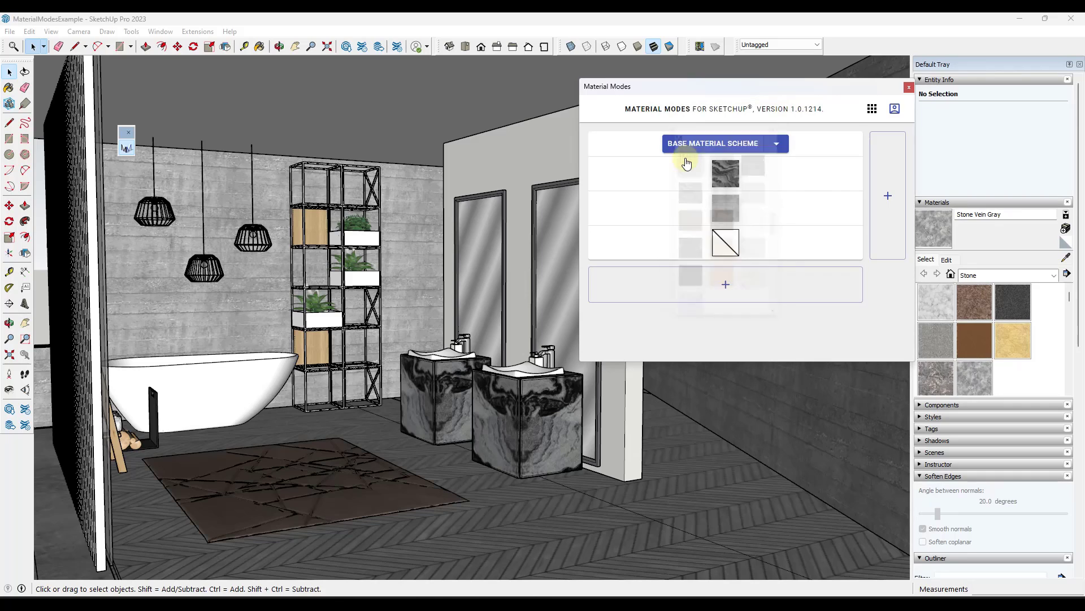
{"action": "left_click", "coordinate": [728, 244]}
{"action": "scroll", "coordinate": [729, 245], "scroll_direction": "down", "scroll_amount": 10}
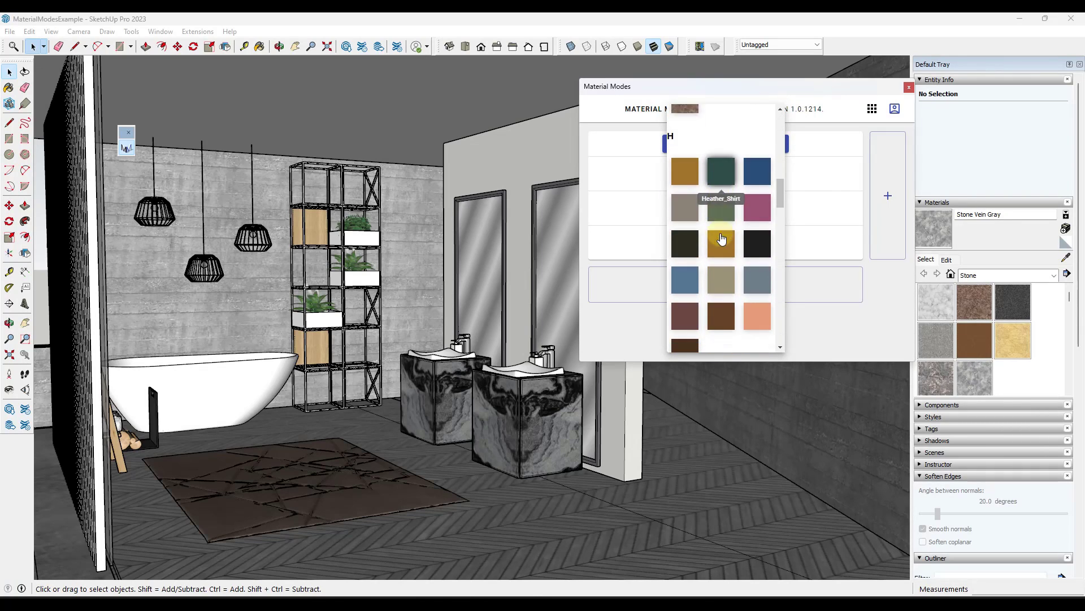
{"action": "scroll", "coordinate": [718, 232], "scroll_direction": "down", "scroll_amount": 3}
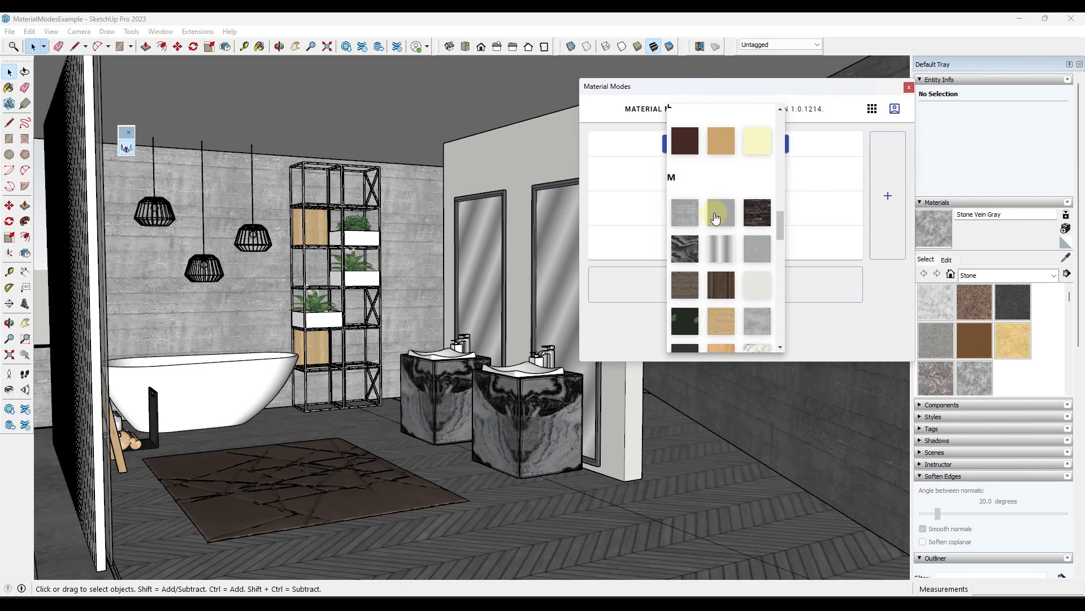
{"action": "left_click", "coordinate": [757, 250]}
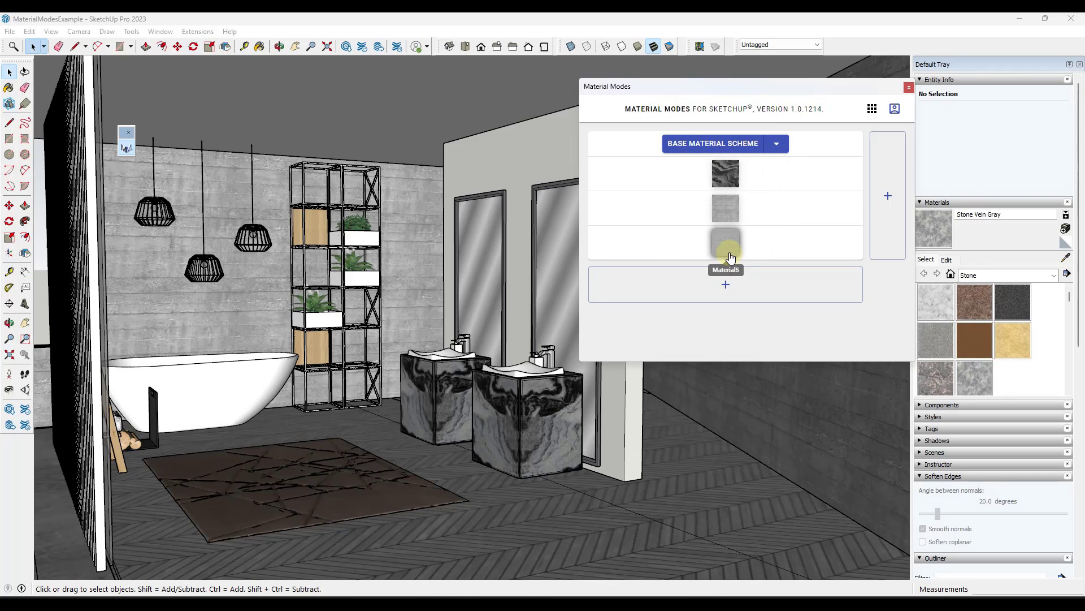
{"action": "left_click", "coordinate": [730, 291]}
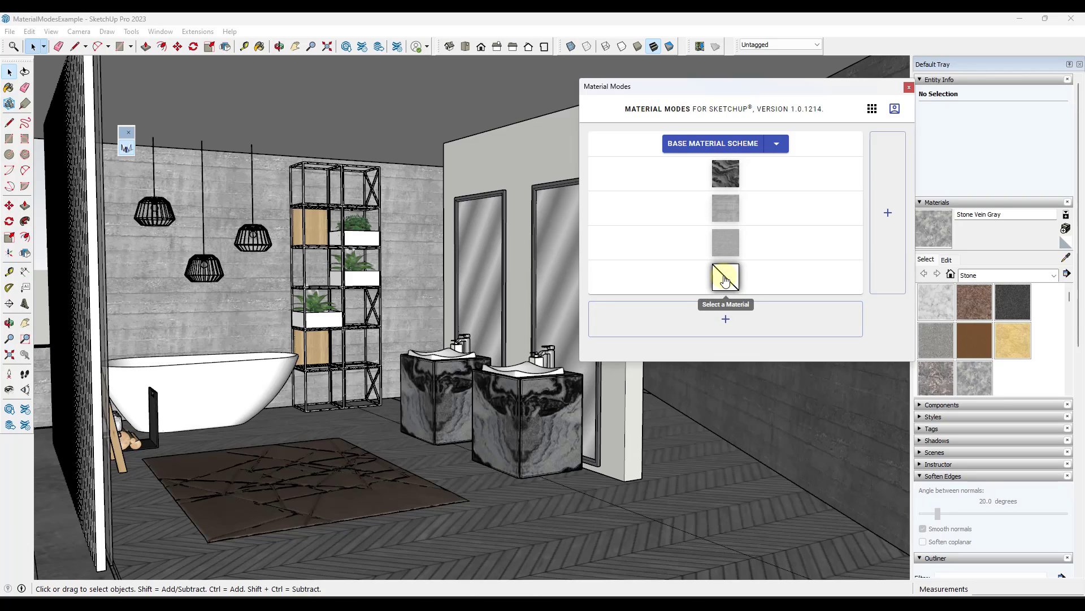
{"action": "left_click", "coordinate": [725, 281]}
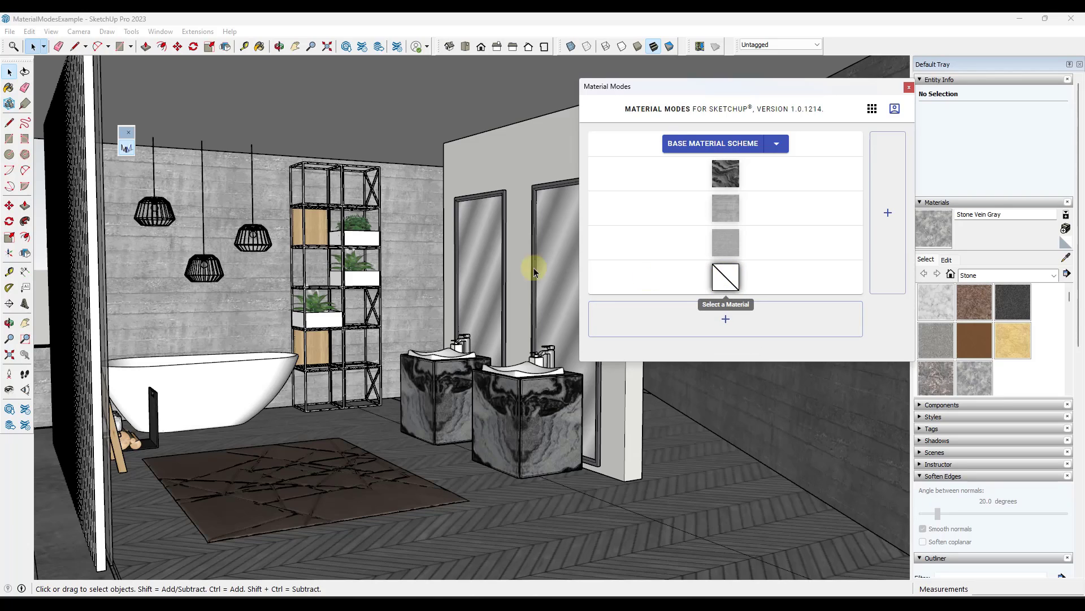
Create the 'Material Alternate 1' mode and bring up the picker for one of its slots
{"action": "left_click", "coordinate": [887, 218]}
{"action": "key", "text": "ctrl+a"}
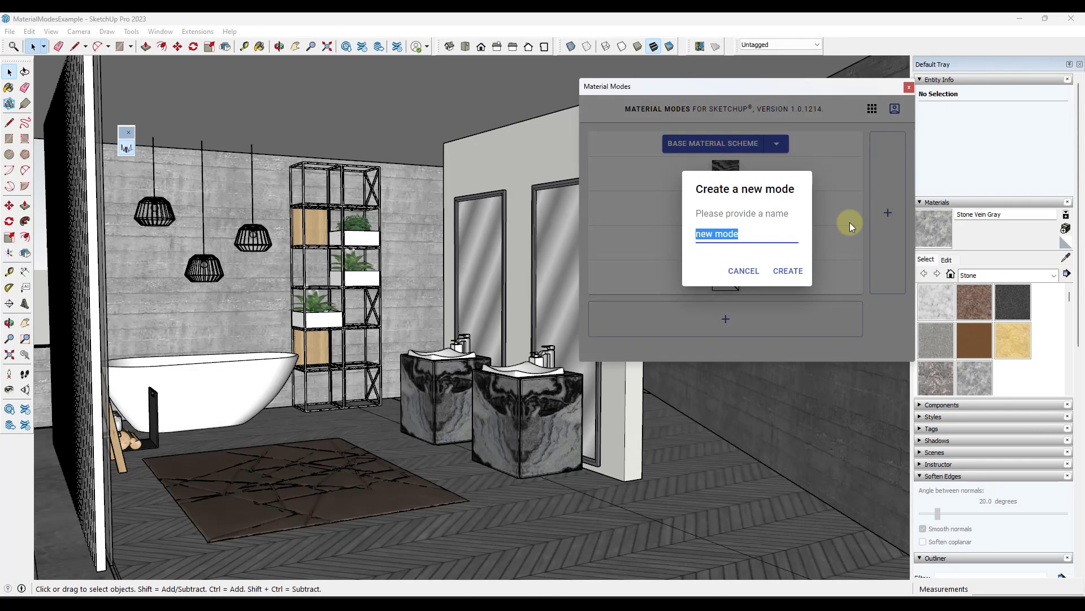
{"action": "type", "text": "Altenr"}
{"action": "key", "text": "ctrl+a"}
{"action": "type", "text": "Material Alternate 1"}
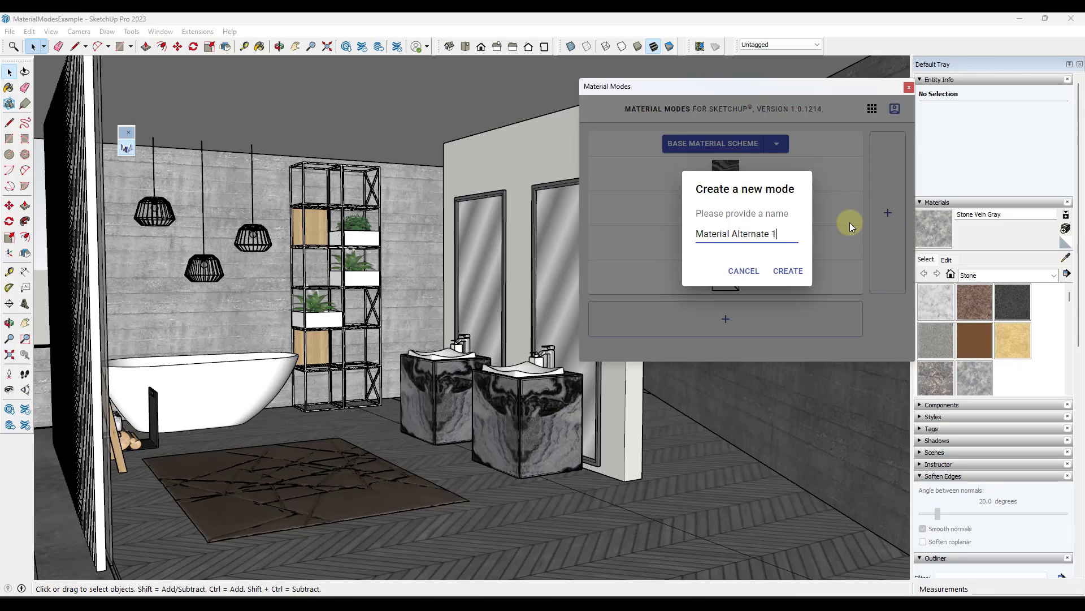
{"action": "left_click", "coordinate": [777, 271]}
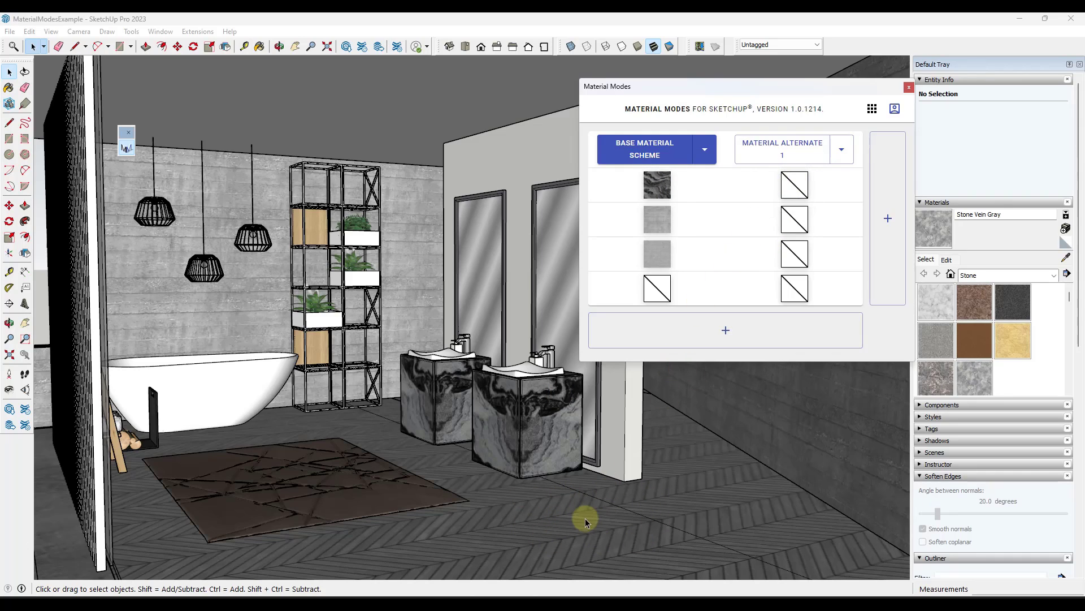
{"action": "left_click", "coordinate": [532, 520]}
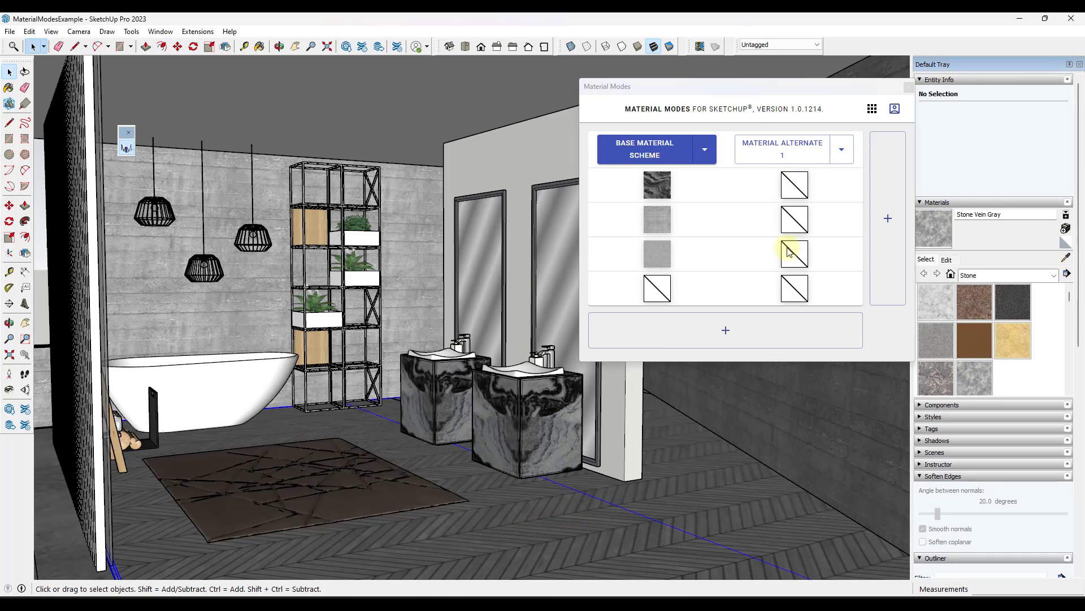
{"action": "left_click", "coordinate": [795, 185]}
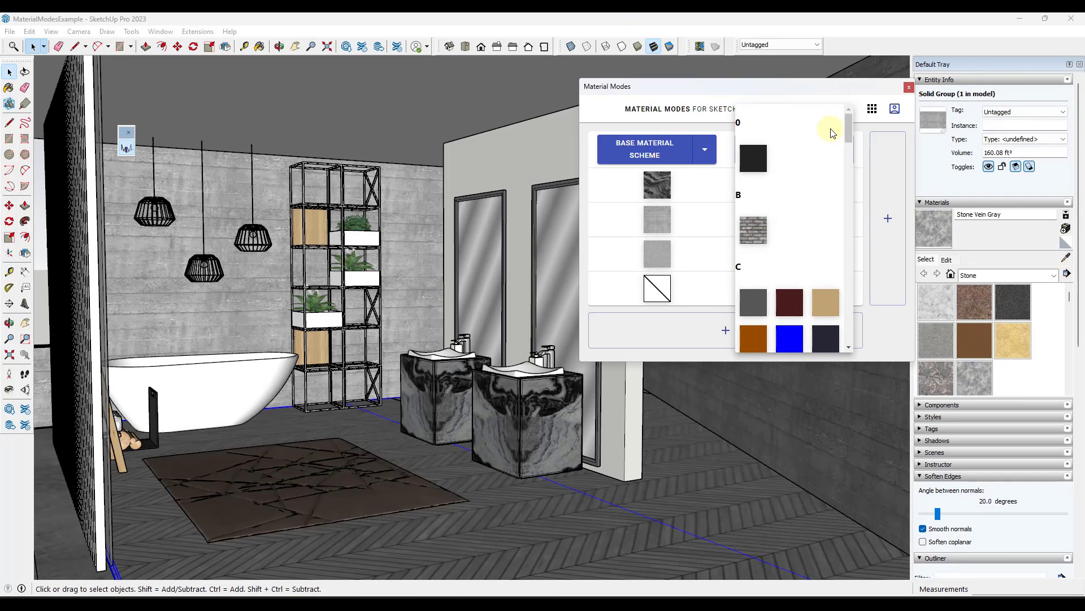
Draw a rectangle on the floor and push/pull it up into a box
{"action": "left_click", "coordinate": [862, 168]}
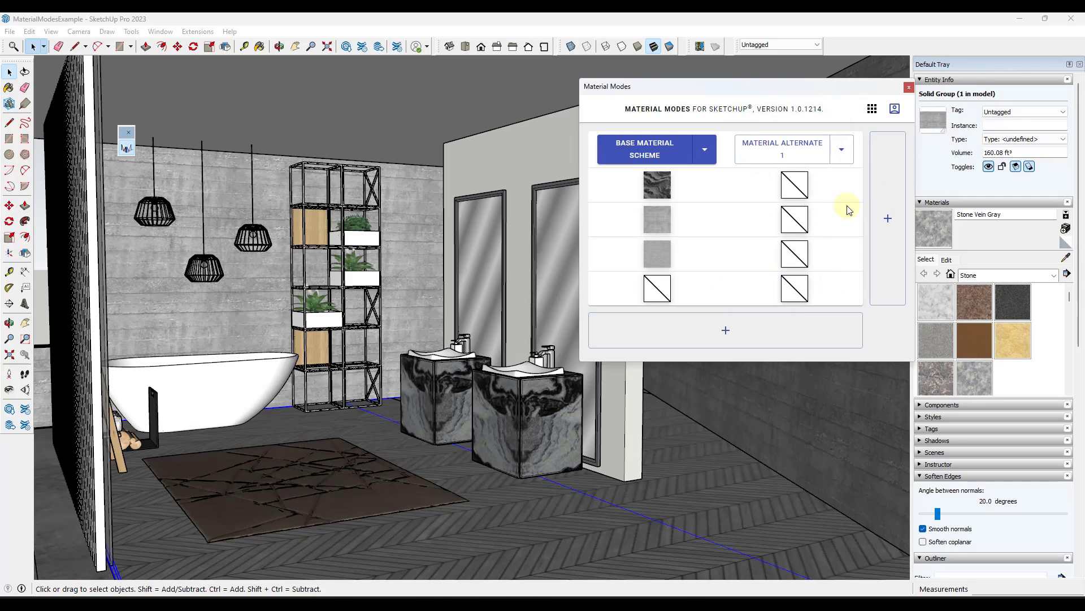
{"action": "key", "text": "r"}
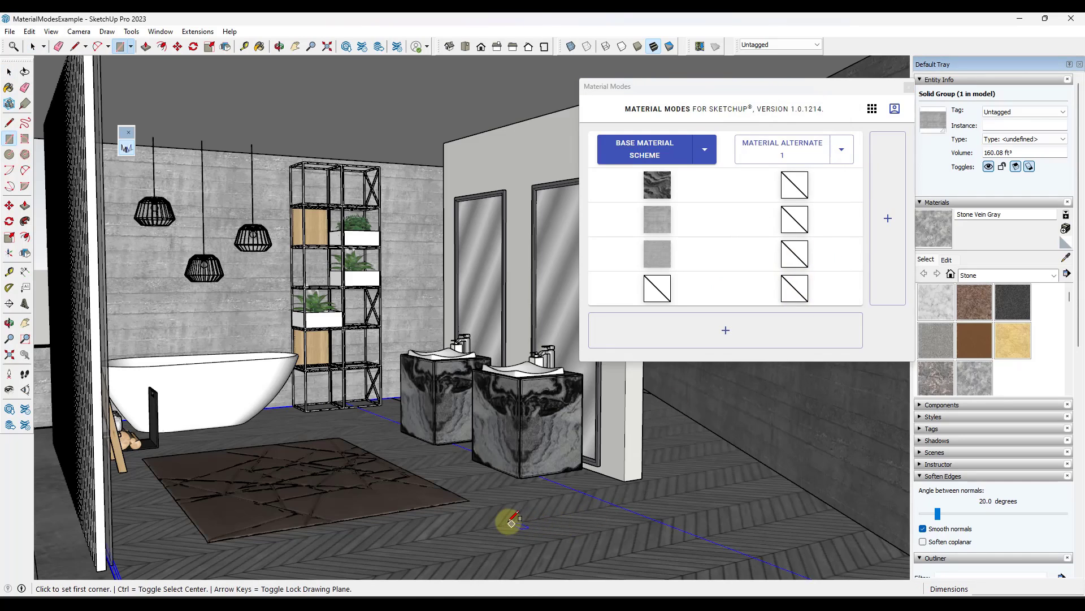
{"action": "left_click", "coordinate": [509, 522]}
{"action": "left_click", "coordinate": [657, 536]}
{"action": "key", "text": "space"}
{"action": "left_click", "coordinate": [602, 528]}
{"action": "key", "text": "p"}
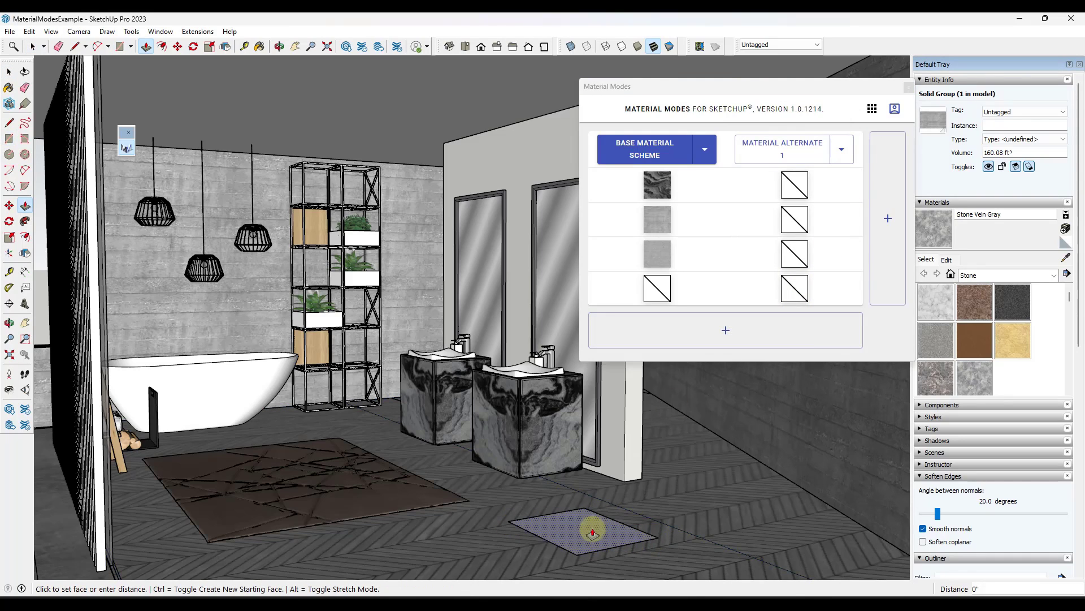
{"action": "left_click_drag", "start_coordinate": [590, 524], "coordinate": [607, 469]}
{"action": "key", "text": "space"}
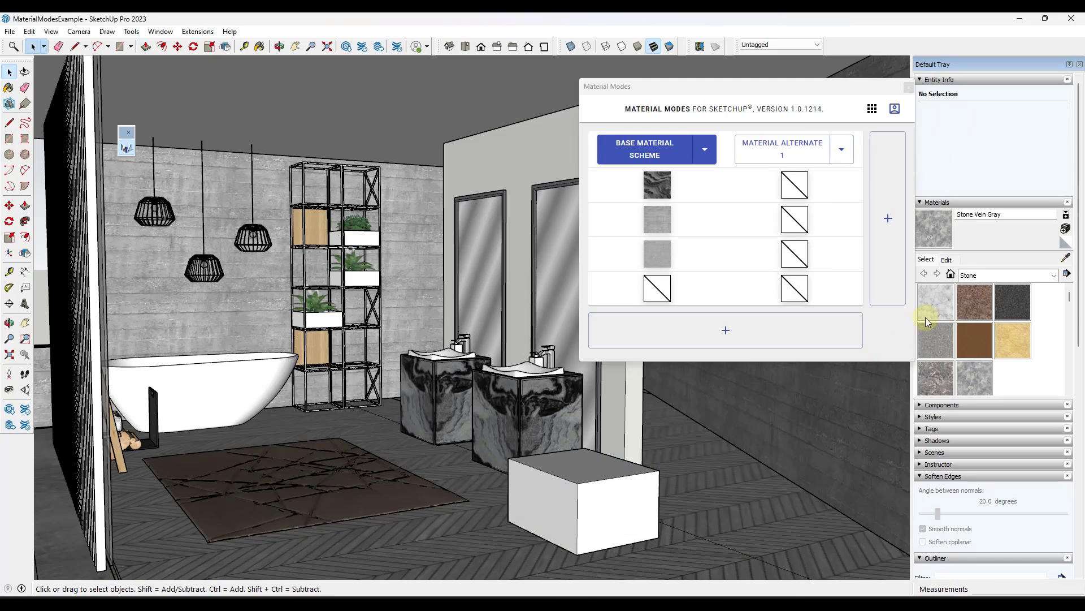
Paint the box's top Granite Brown and its front Marble Carrara Floor Tile
{"action": "left_click", "coordinate": [974, 300]}
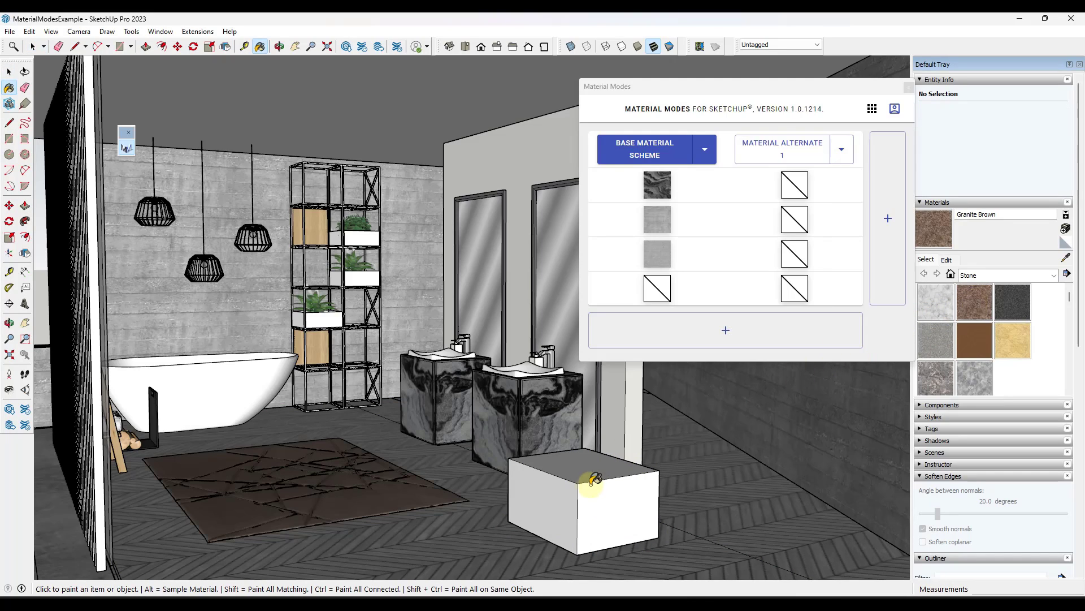
{"action": "left_click", "coordinate": [594, 464]}
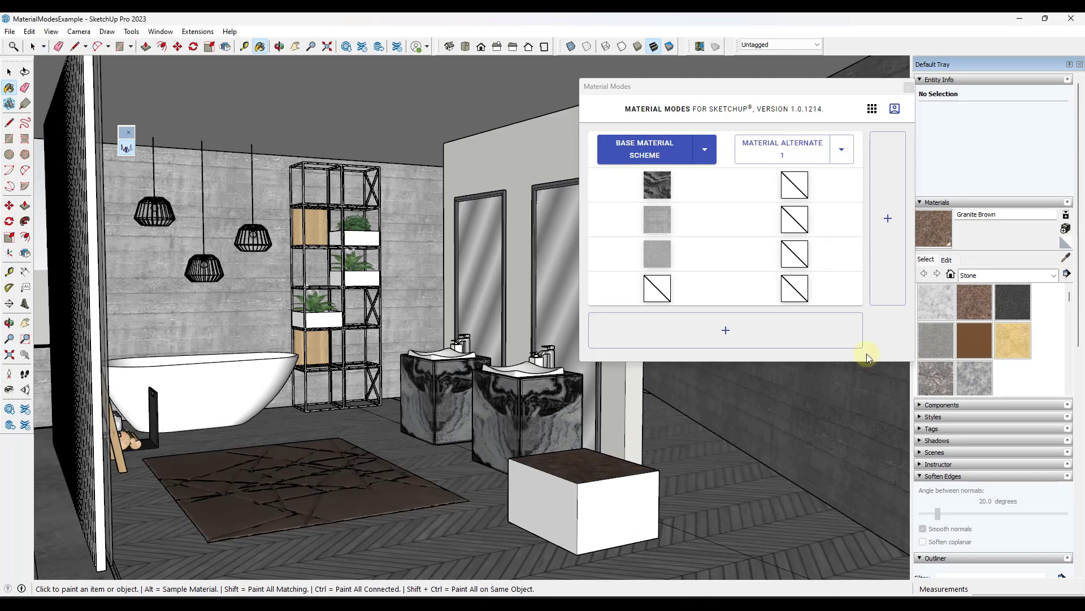
{"action": "left_click", "coordinate": [986, 276]}
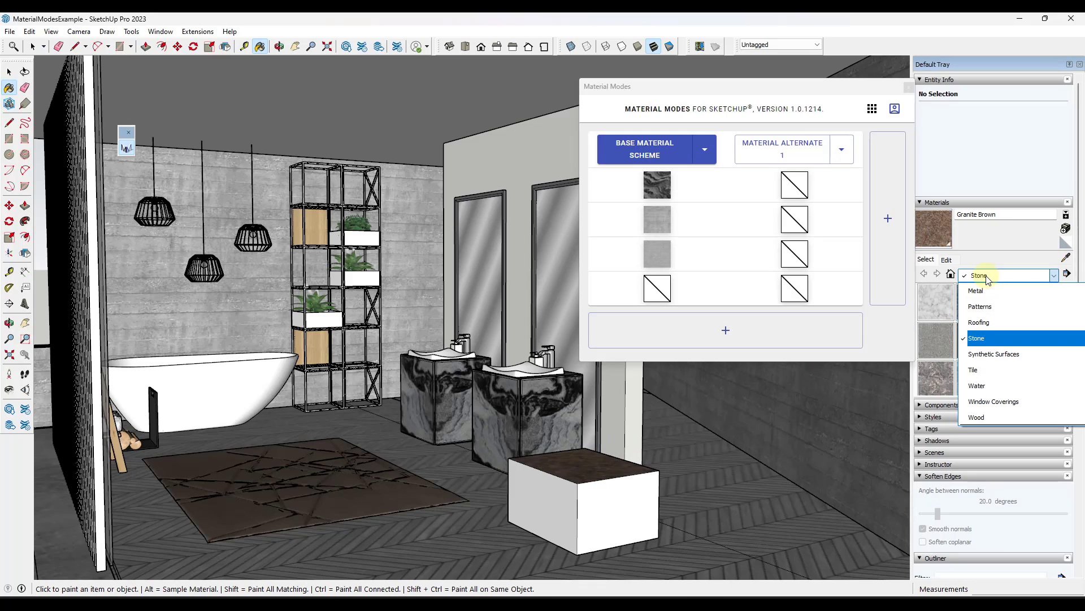
{"action": "left_click", "coordinate": [991, 369]}
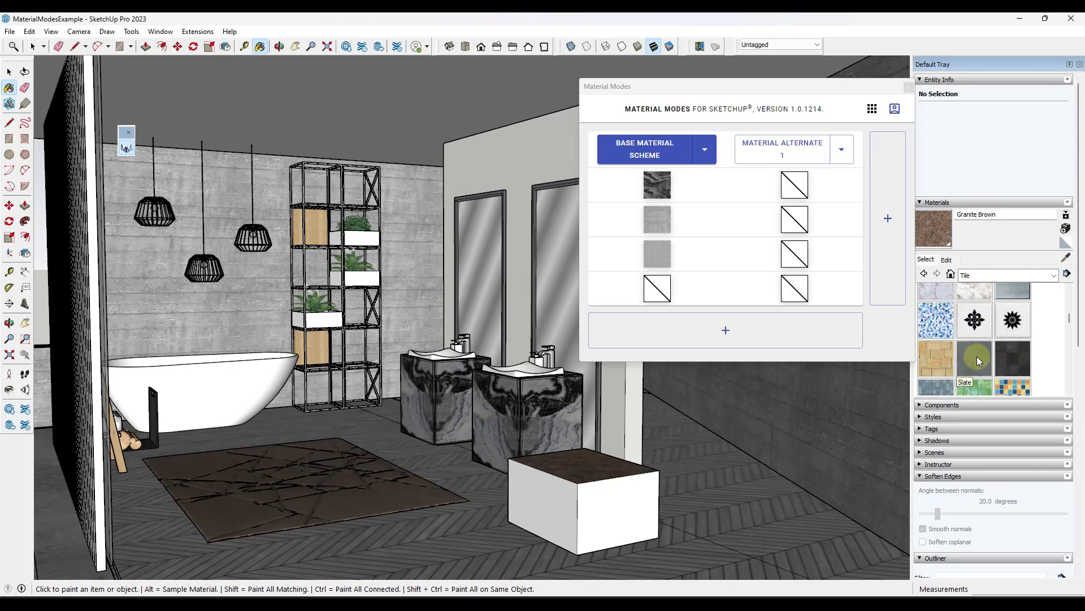
{"action": "scroll", "coordinate": [970, 357], "scroll_direction": "up", "scroll_amount": 2}
{"action": "left_click", "coordinate": [936, 350]}
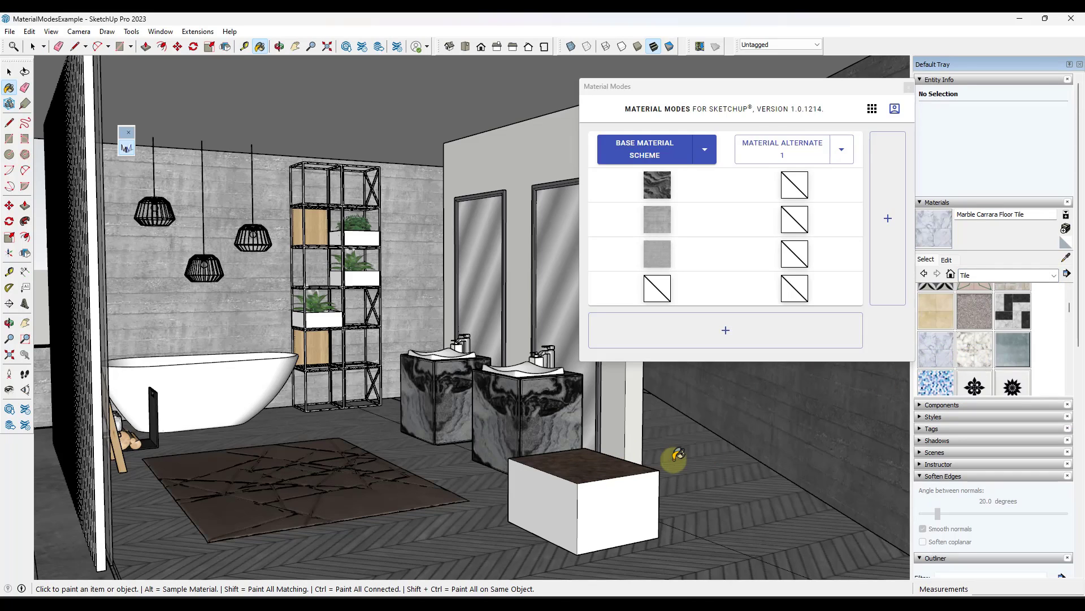
{"action": "left_click", "coordinate": [615, 496]}
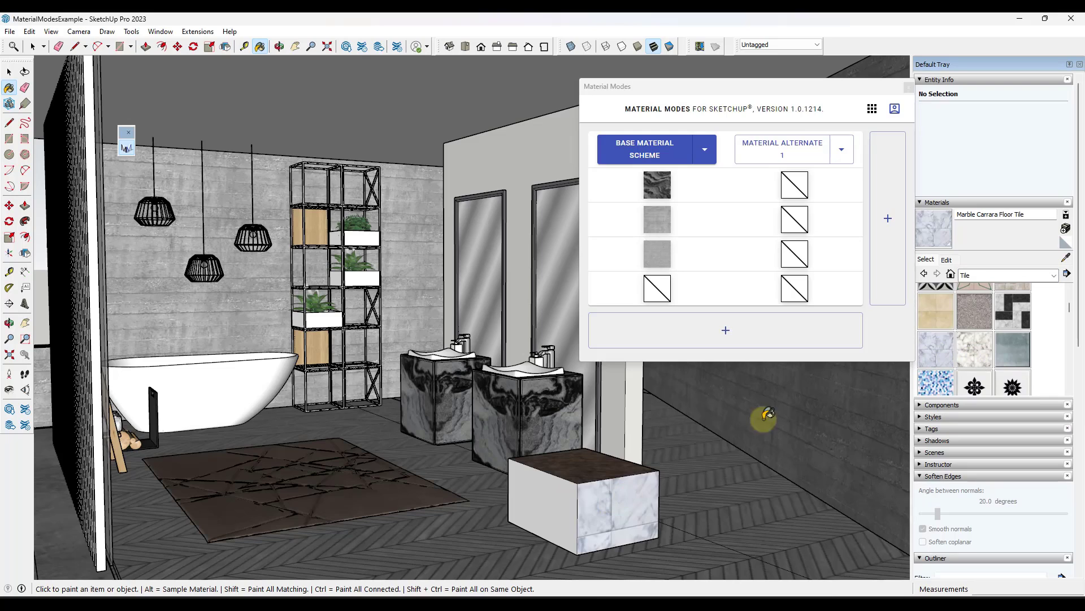
Paint a side of the box with Concrete Form 4x8
{"action": "left_click", "coordinate": [974, 276]}
{"action": "scroll", "coordinate": [990, 333], "scroll_direction": "up", "scroll_amount": 4}
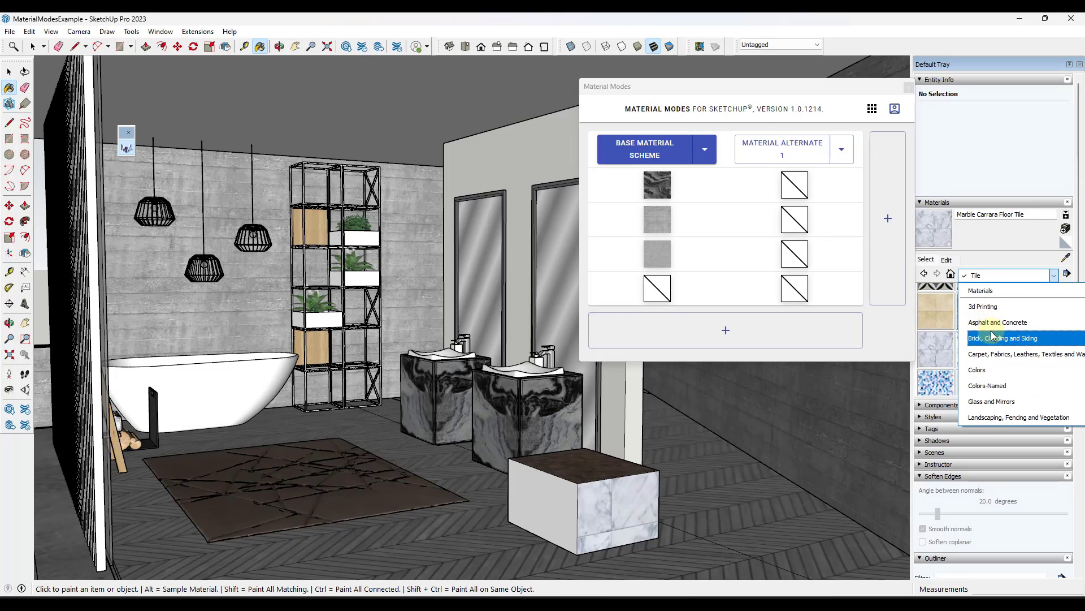
{"action": "left_click", "coordinate": [994, 322]}
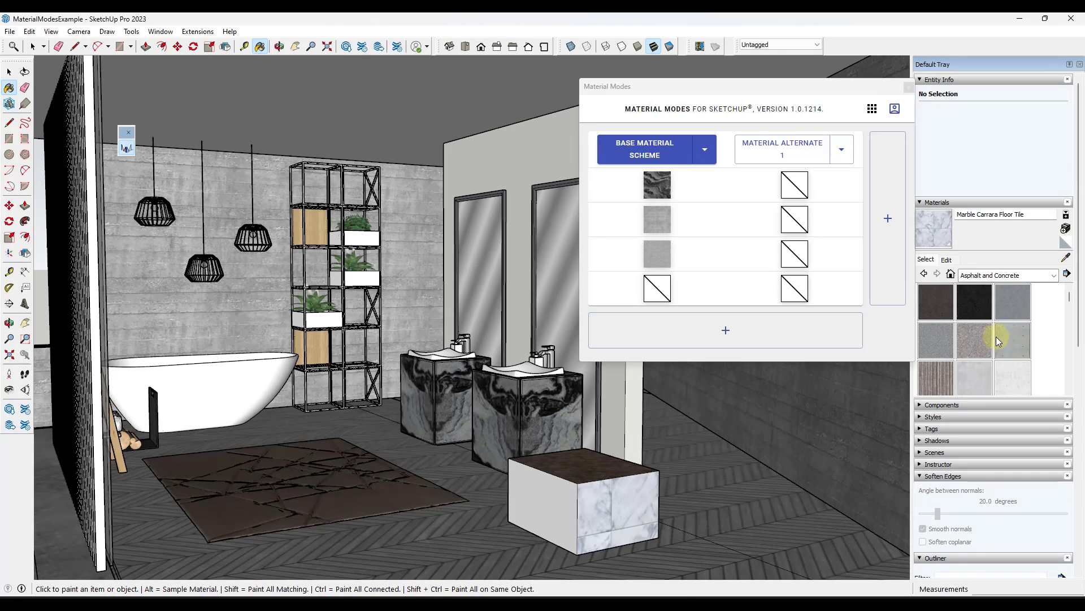
{"action": "left_click", "coordinate": [1014, 339]}
{"action": "left_click", "coordinate": [528, 499]}
{"action": "key", "text": "space"}
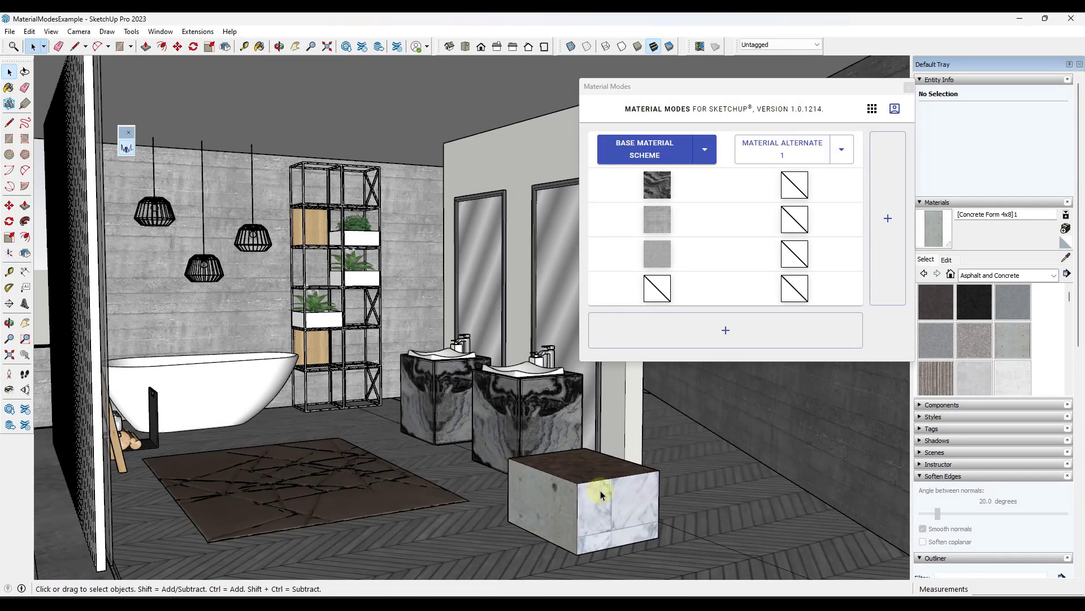
Give Alternate 1's first slot a brown material and put the sampled floor material in the base scheme
{"action": "left_click", "coordinate": [798, 190]}
{"action": "scroll", "coordinate": [800, 255], "scroll_direction": "down", "scroll_amount": 10}
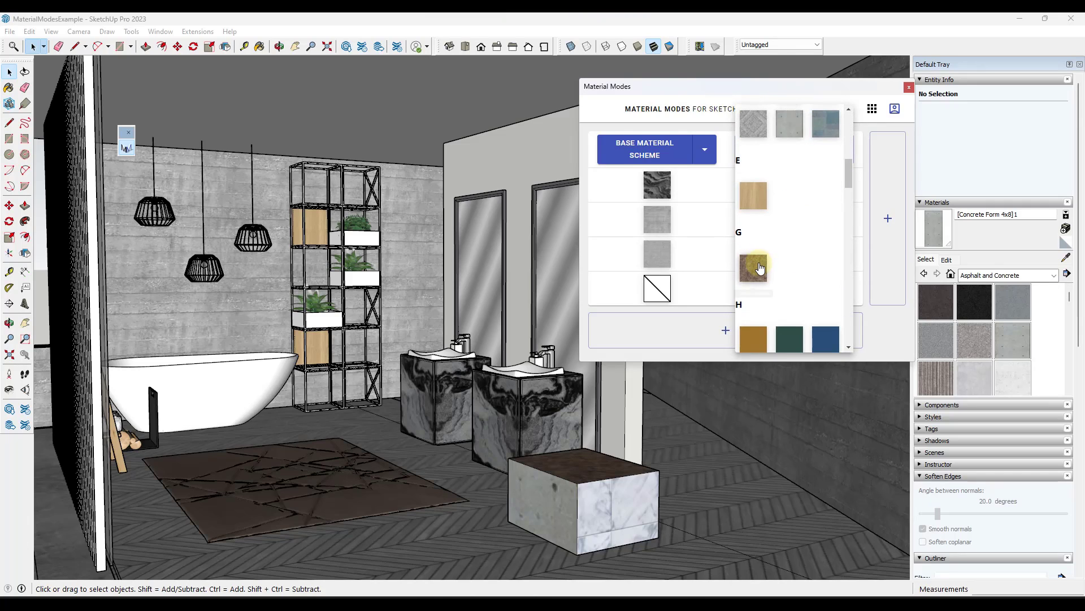
{"action": "left_click", "coordinate": [754, 270]}
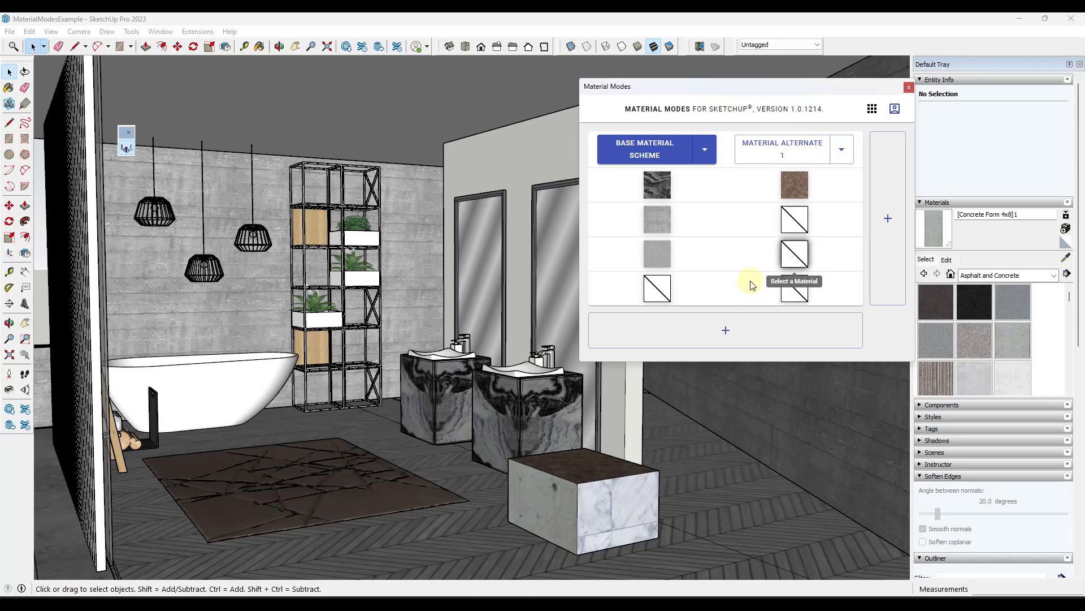
{"action": "left_click", "coordinate": [1067, 259]}
{"action": "left_click", "coordinate": [727, 500]}
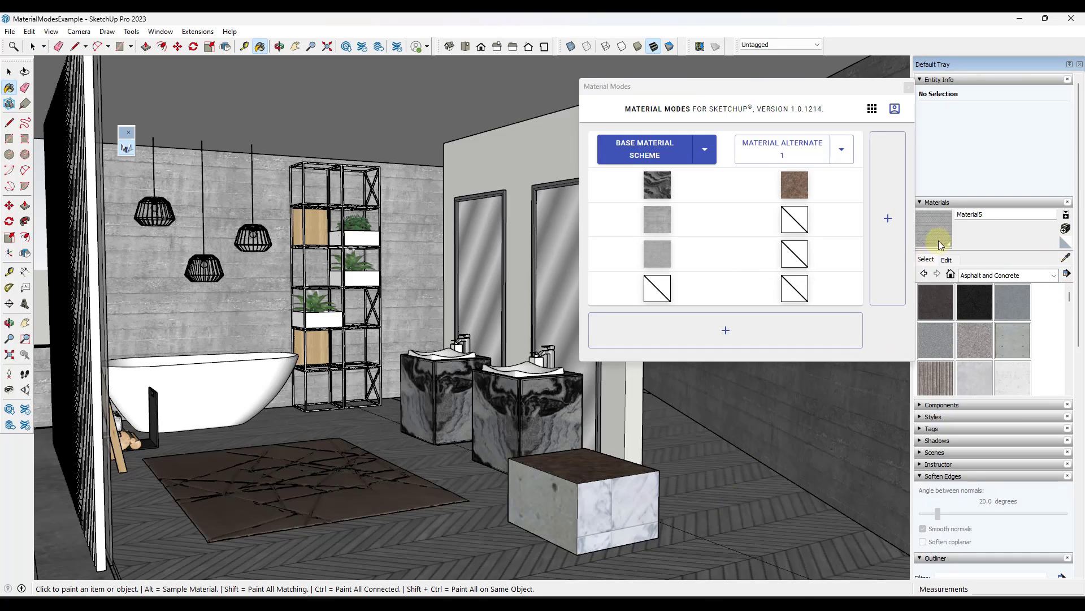
{"action": "left_click", "coordinate": [654, 264]}
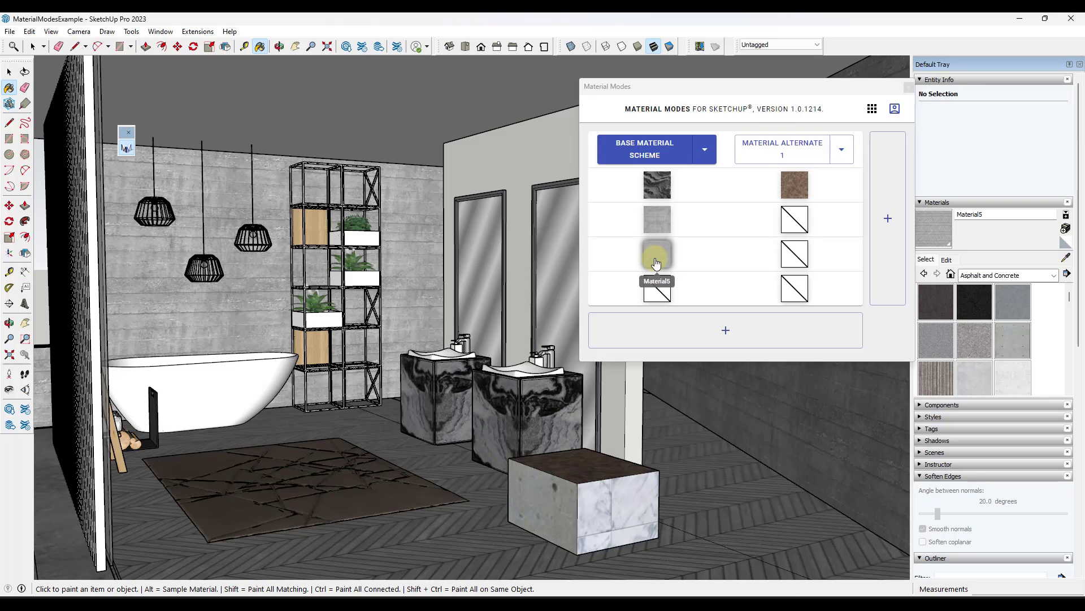
Set Alternate 1's floor to Marble Carrara Floor Tile and its walls to plain grey
{"action": "left_click", "coordinate": [794, 259]}
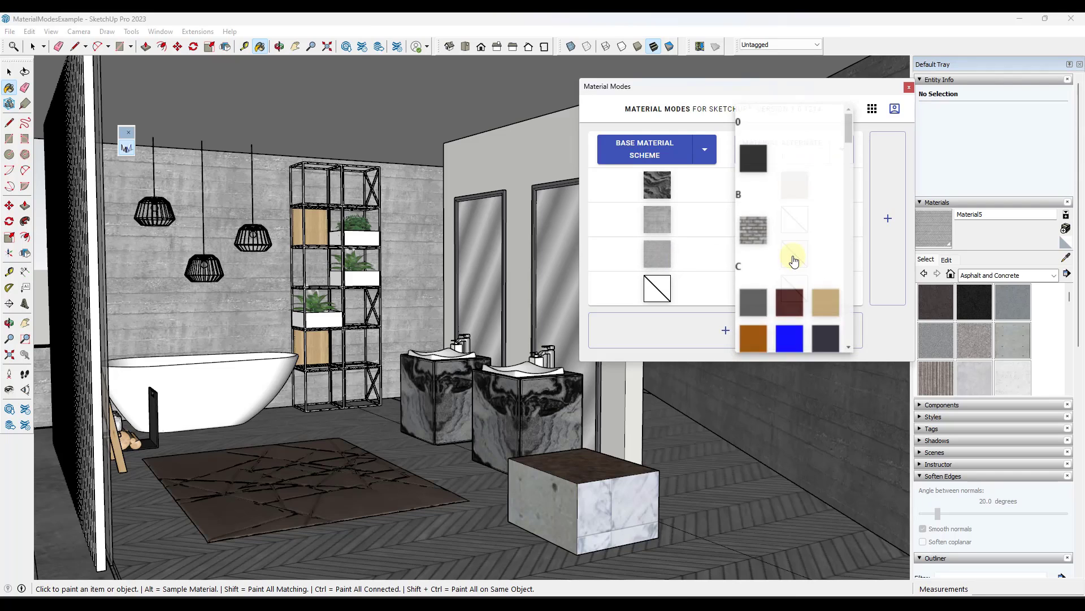
{"action": "scroll", "coordinate": [787, 251], "scroll_direction": "down", "scroll_amount": 8}
{"action": "scroll", "coordinate": [792, 249], "scroll_direction": "down", "scroll_amount": 10}
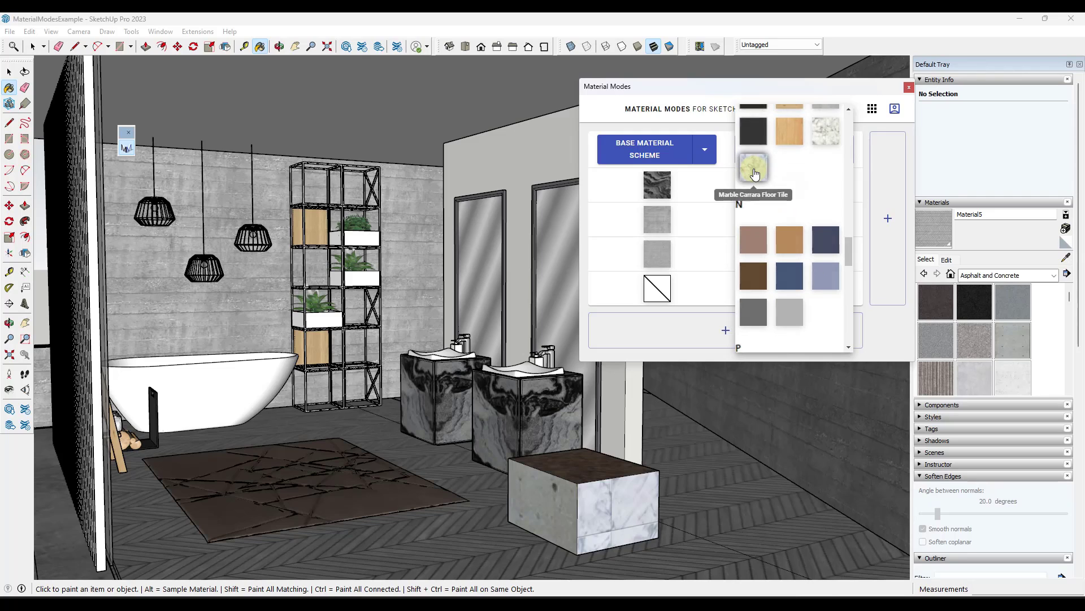
{"action": "left_click", "coordinate": [756, 173]}
{"action": "left_click", "coordinate": [798, 226]}
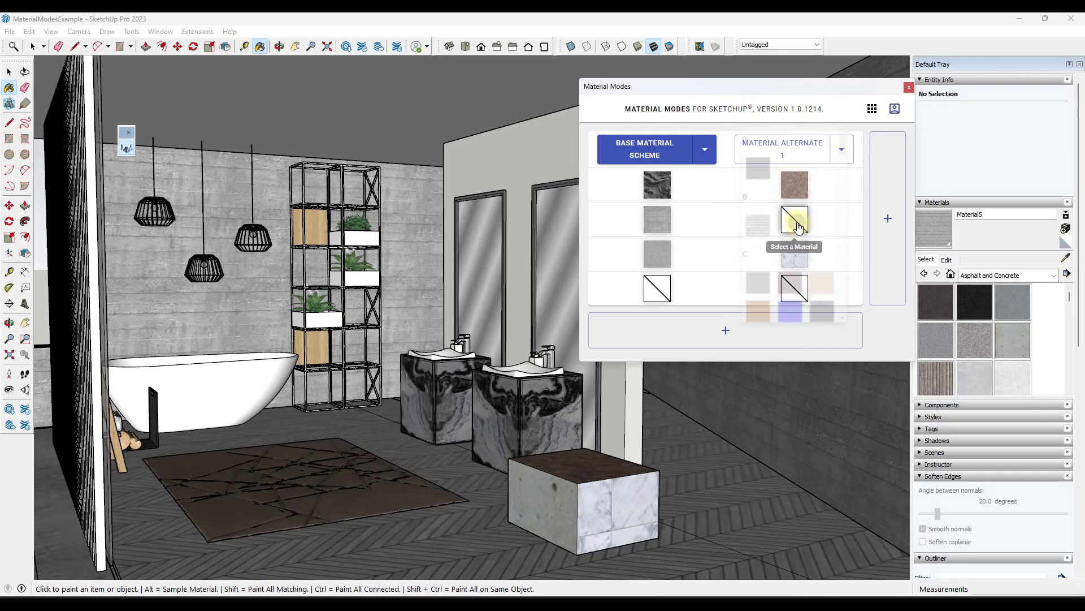
{"action": "scroll", "coordinate": [790, 242], "scroll_direction": "down", "scroll_amount": 5}
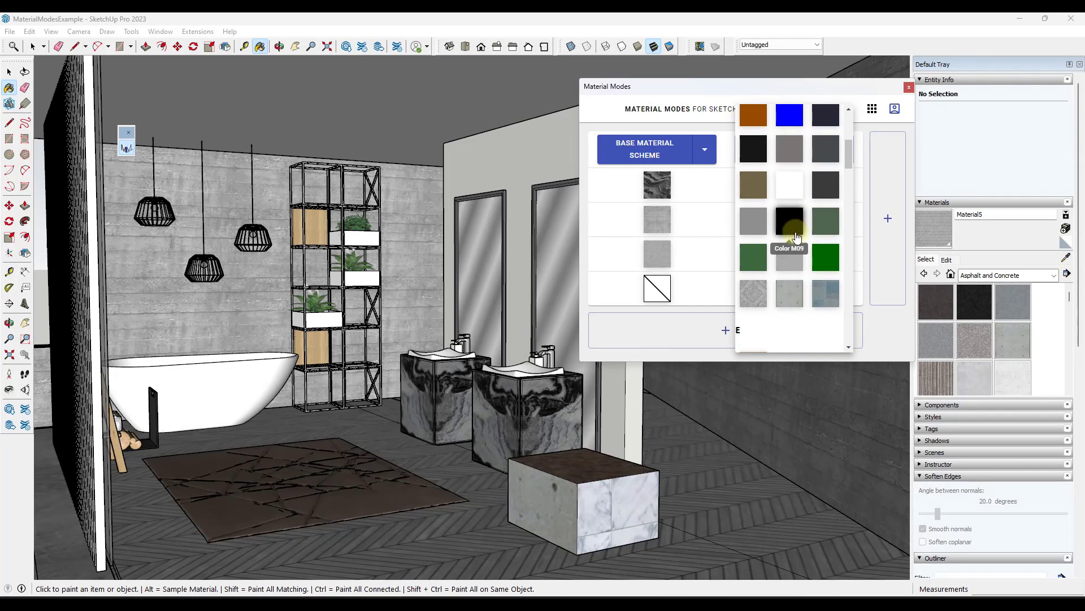
{"action": "left_click", "coordinate": [789, 308]}
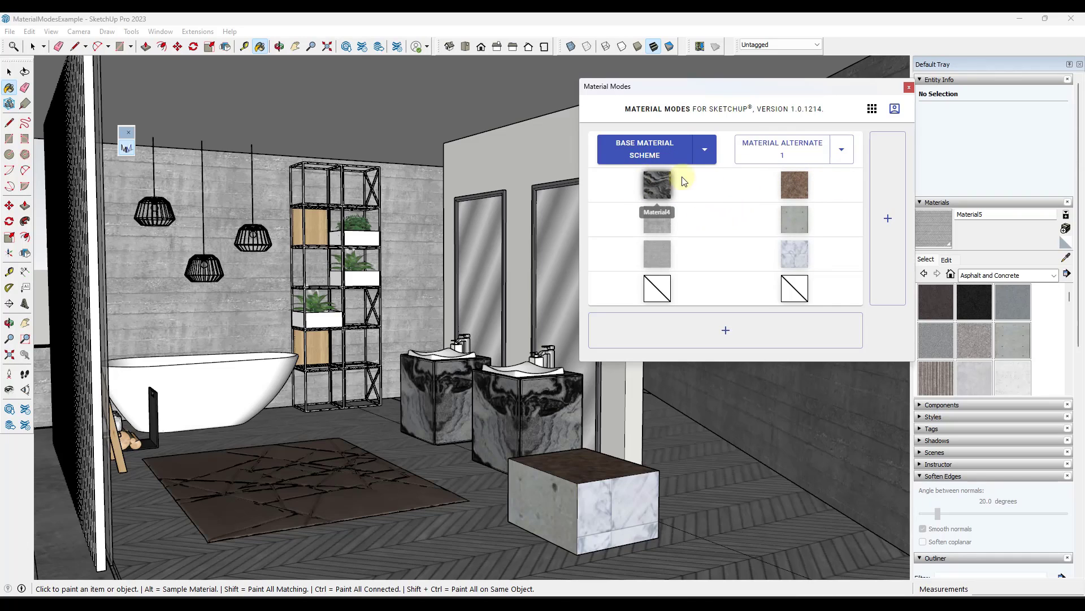
{"action": "left_click", "coordinate": [774, 159]}
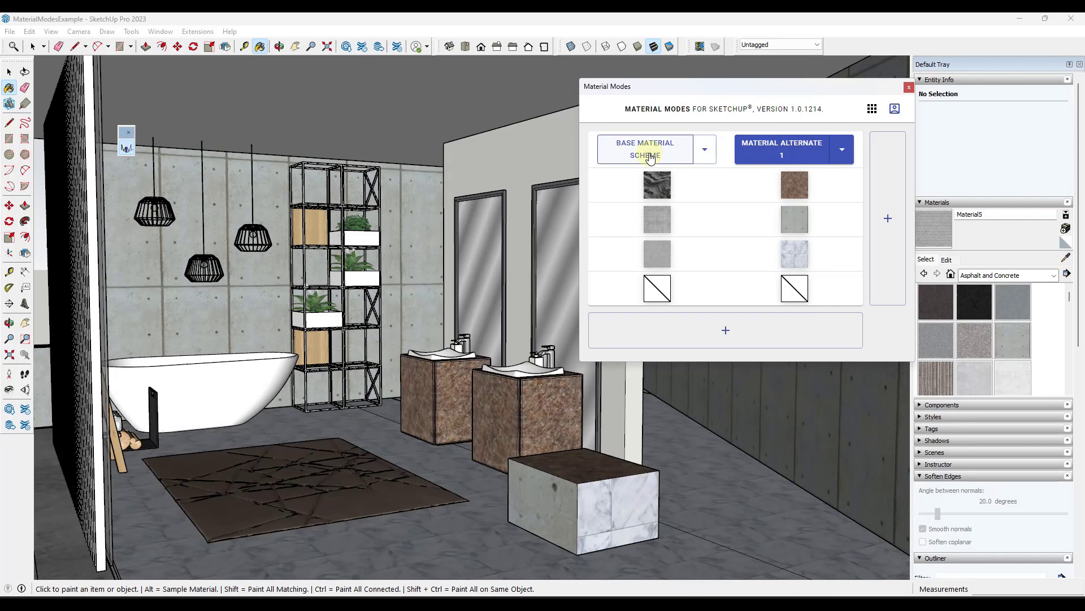
{"action": "left_click", "coordinate": [650, 157]}
{"action": "left_click", "coordinate": [776, 154]}
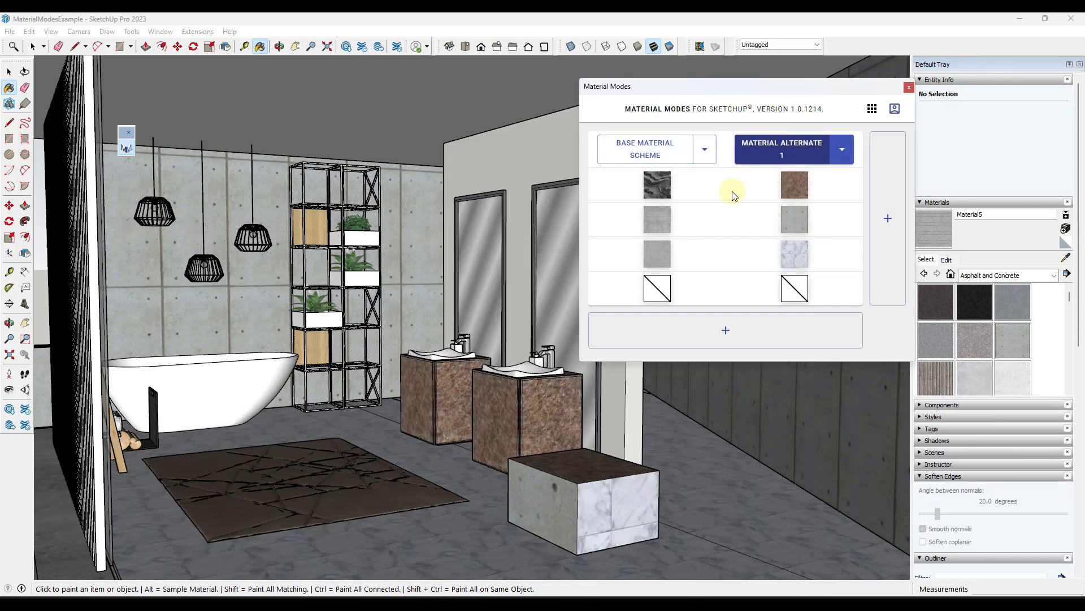
{"action": "left_click", "coordinate": [649, 151]}
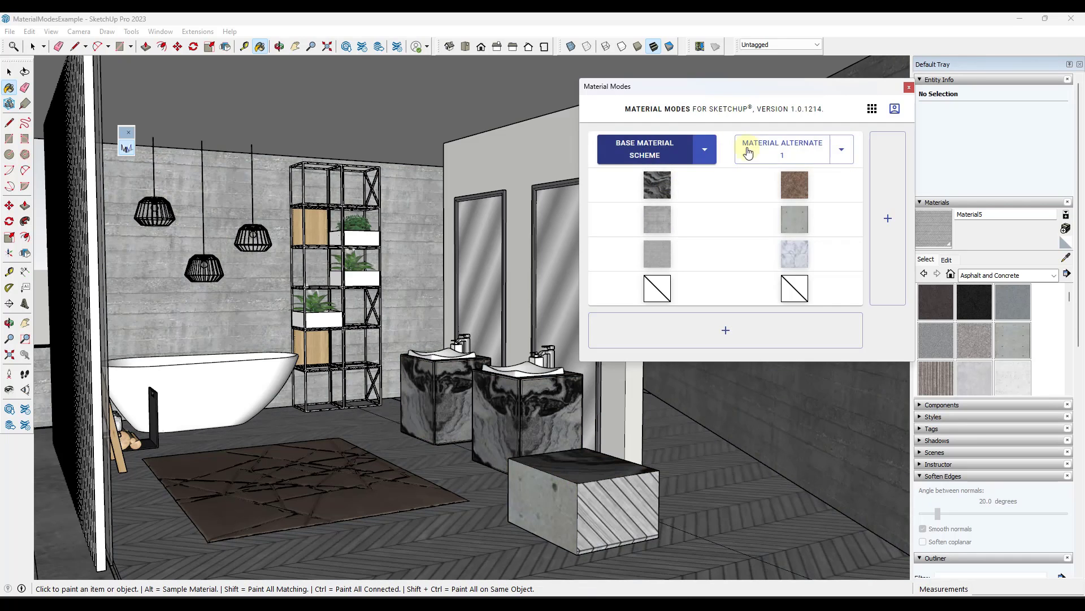
{"action": "left_click", "coordinate": [775, 142]}
{"action": "left_click", "coordinate": [648, 152]}
{"action": "left_click", "coordinate": [768, 157]}
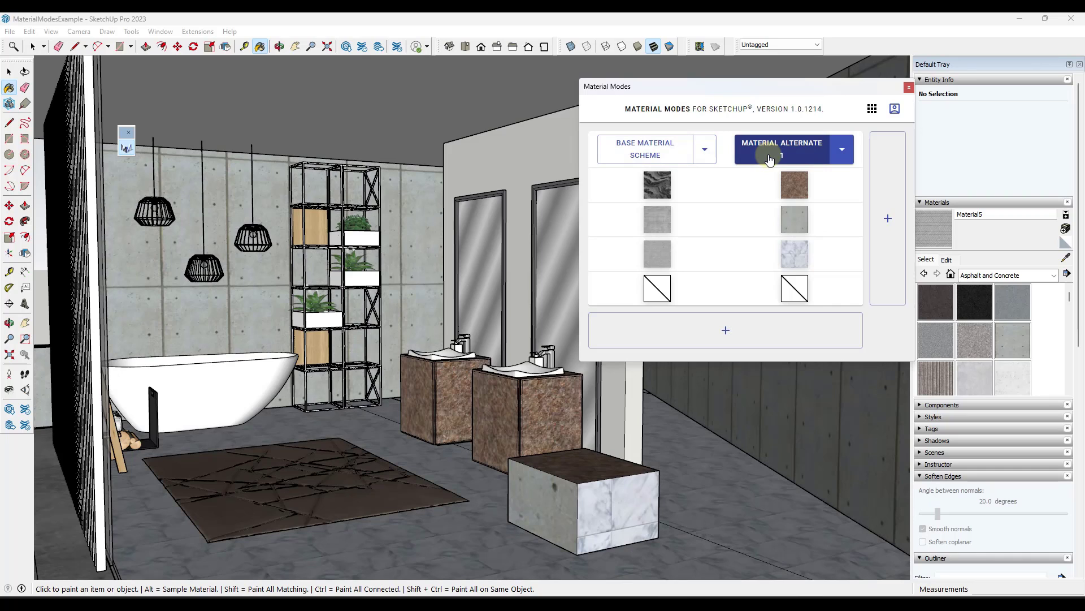
{"action": "left_click", "coordinate": [654, 152]}
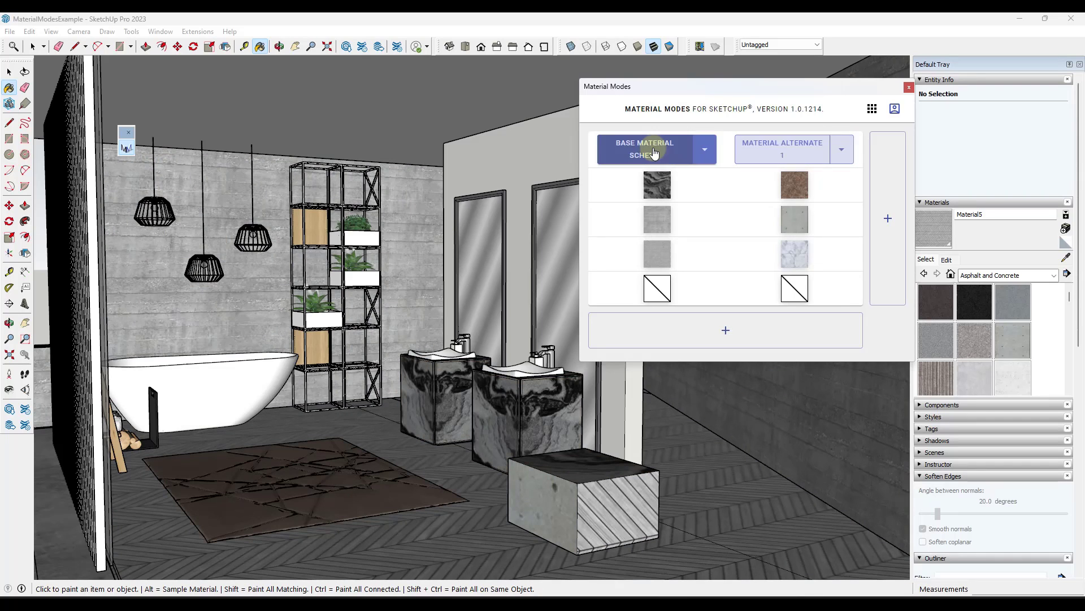
{"action": "left_click", "coordinate": [782, 148]}
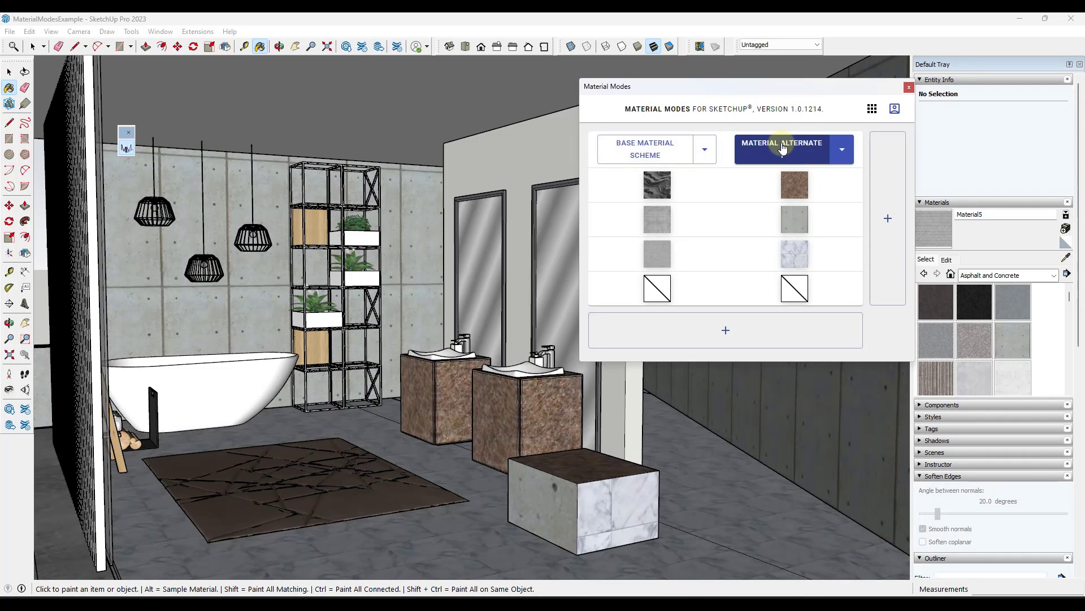
{"action": "left_click", "coordinate": [664, 153]}
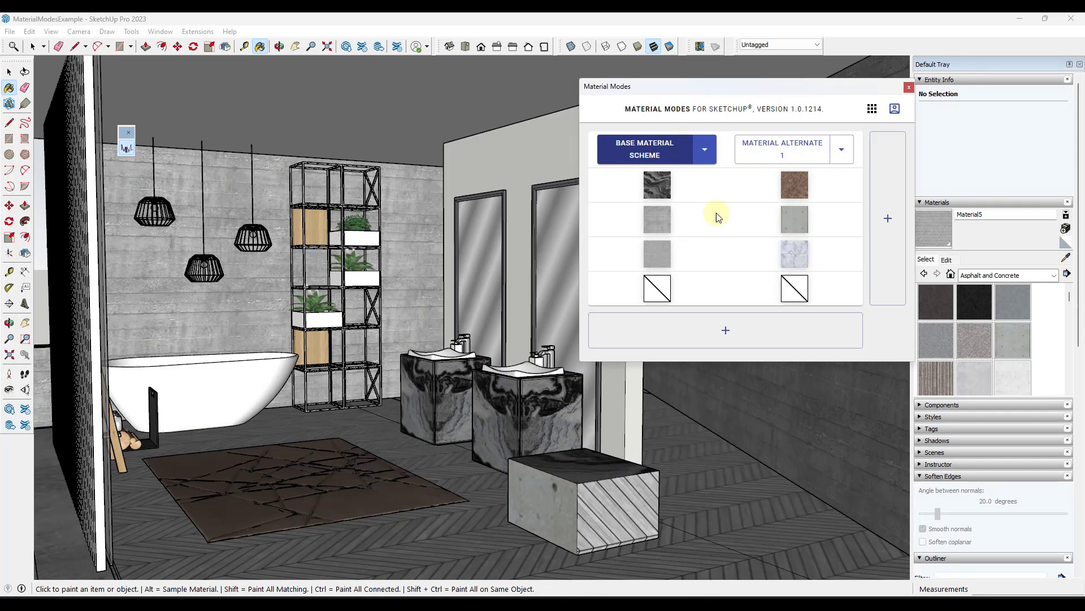
Add Material Alternate 2, widen the window, and preview each scheme, ending on Base
{"action": "left_click", "coordinate": [789, 147]}
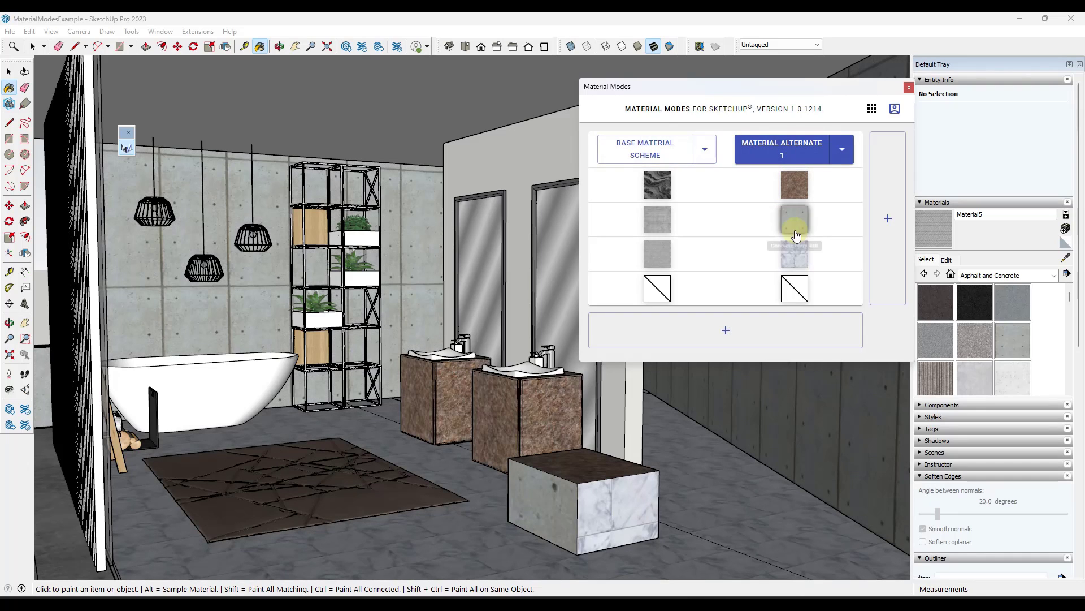
{"action": "left_click", "coordinate": [889, 219]}
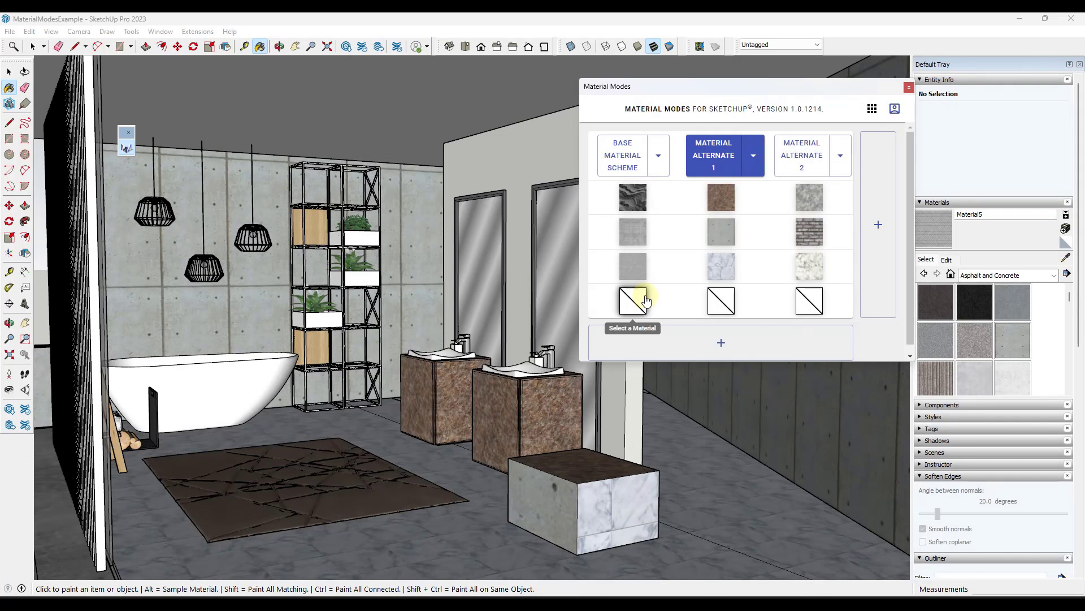
{"action": "left_click_drag", "start_coordinate": [579, 201], "coordinate": [503, 192]}
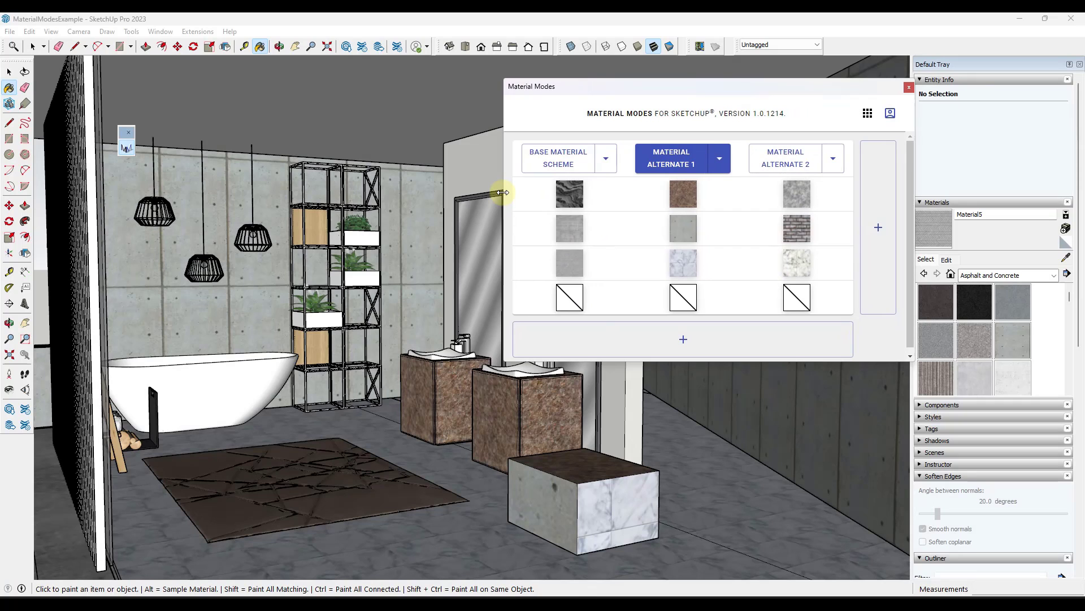
{"action": "left_click", "coordinate": [770, 170]}
{"action": "left_click", "coordinate": [671, 158]}
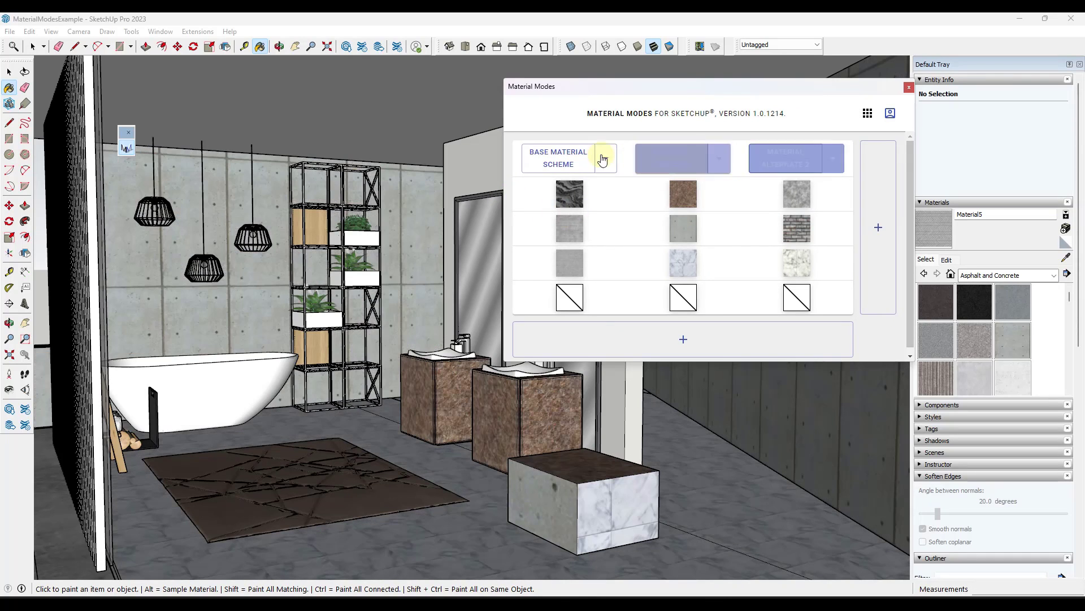
{"action": "left_click", "coordinate": [546, 160]}
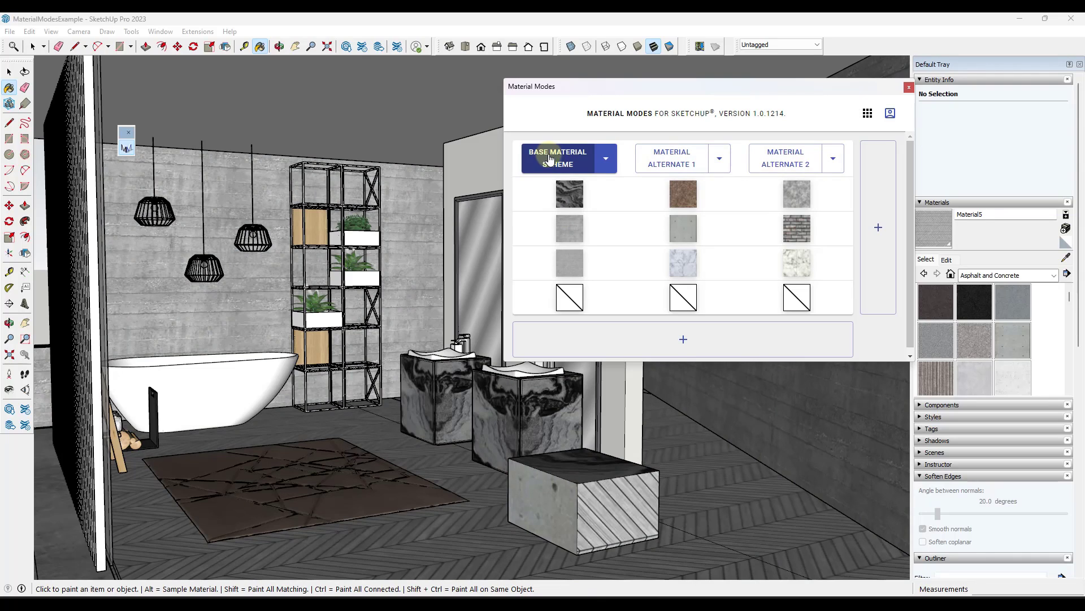
Select and delete the small stool
{"action": "left_click", "coordinate": [33, 47]}
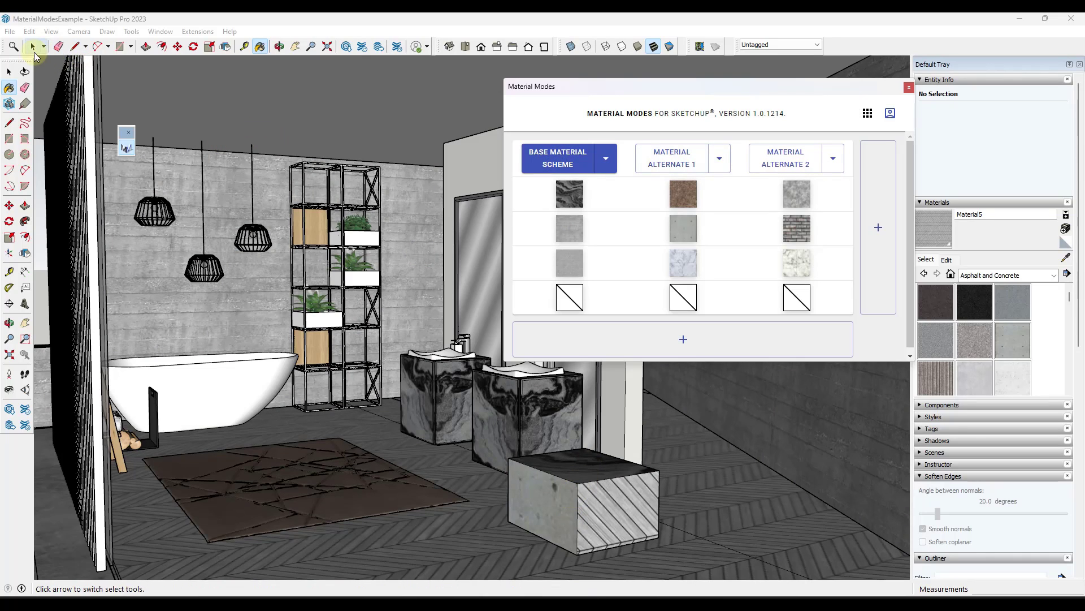
{"action": "left_click", "coordinate": [567, 489]}
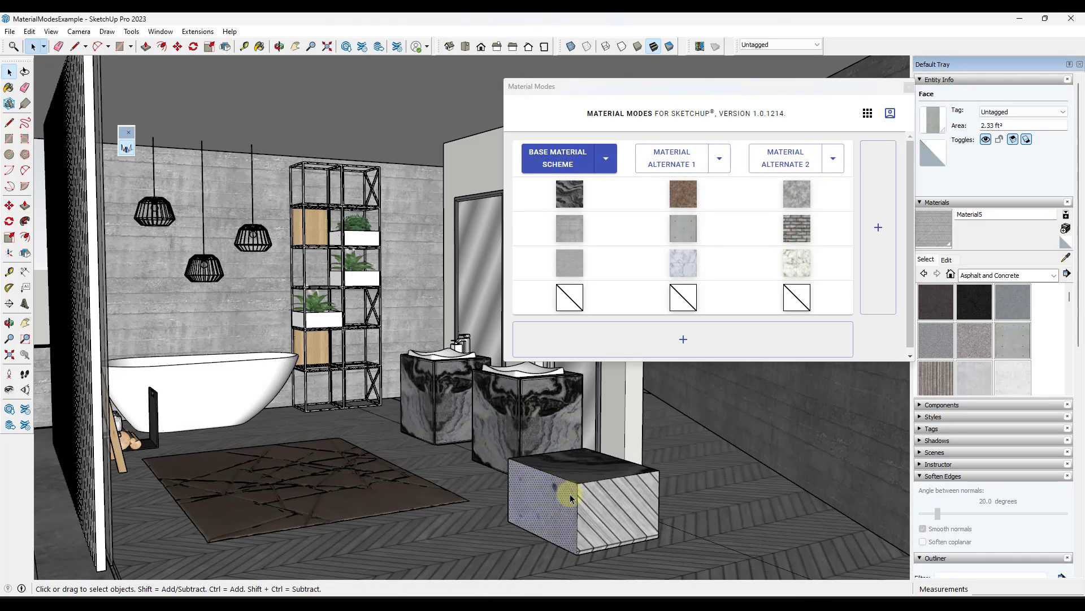
{"action": "triple_click", "coordinate": [568, 492]}
{"action": "key", "text": "Delete"}
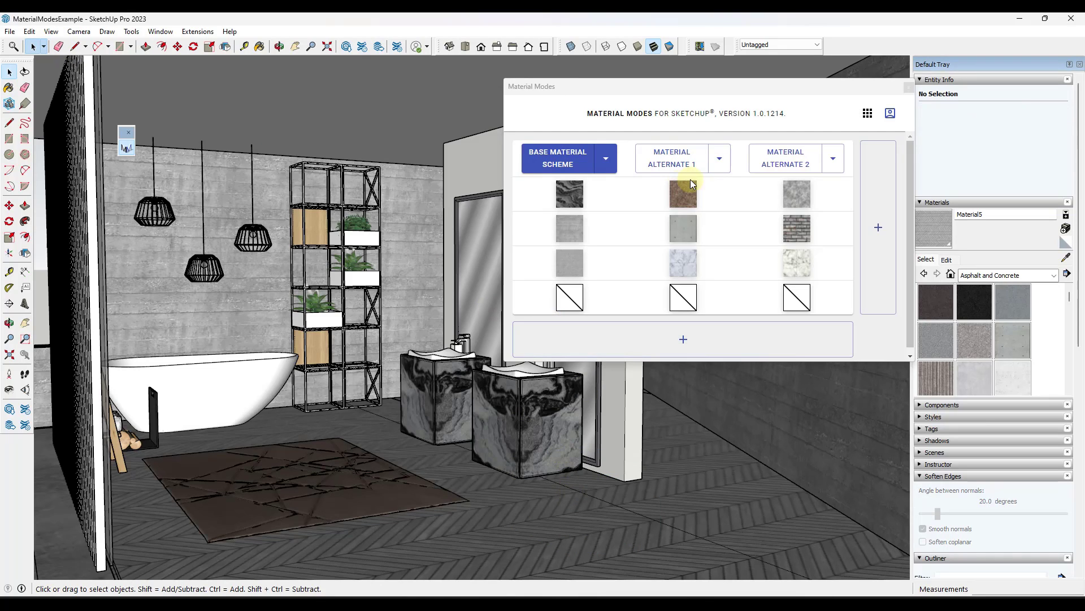
Cycle the bathroom through Alternate 1, Base and Alternate 1, ending on Material Alternate 2
{"action": "left_click", "coordinate": [670, 159]}
{"action": "left_click", "coordinate": [773, 165]}
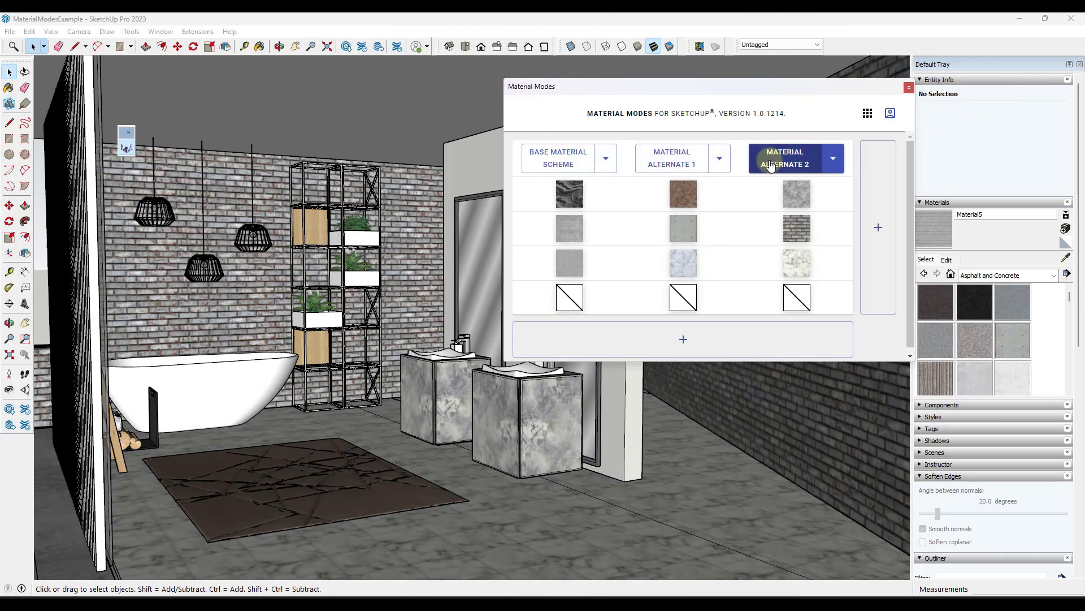
{"action": "left_click", "coordinate": [569, 164]}
{"action": "left_click", "coordinate": [660, 163]}
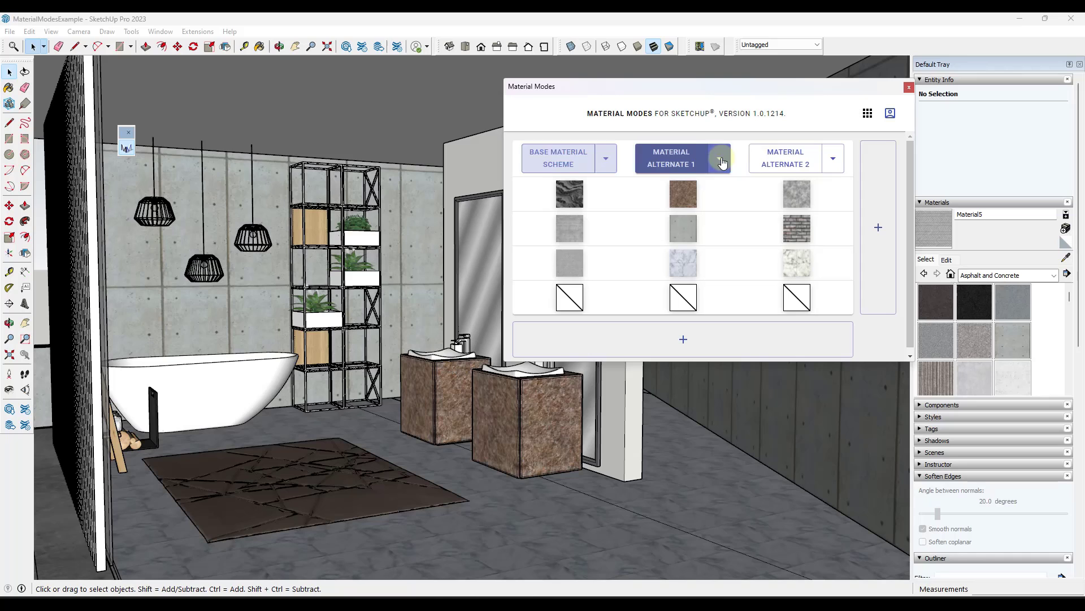
{"action": "left_click", "coordinate": [754, 164]}
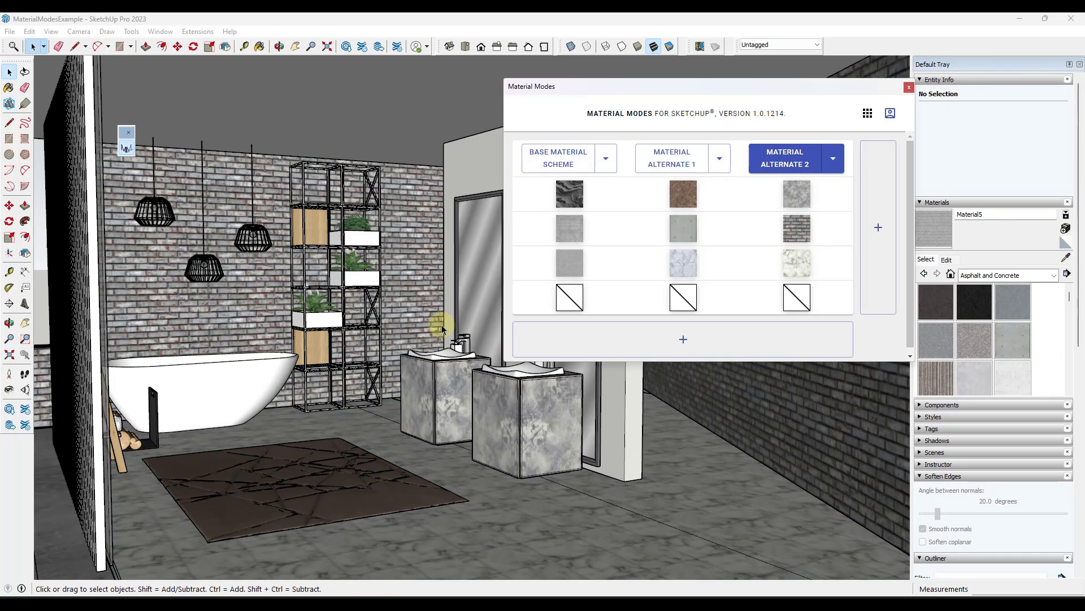